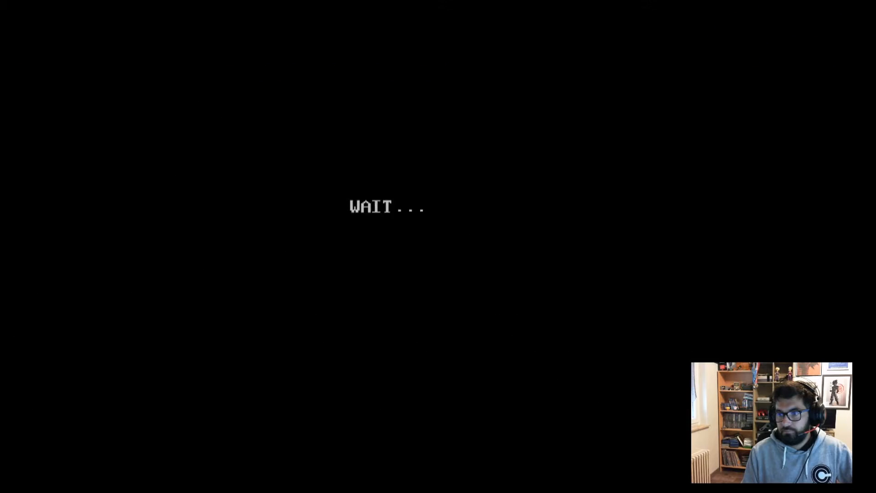
Examine the drives detected on the SATA ports in Standard CMOS Features.
key("Return")
key("Down")
key("Down")
key("Down")
key("Down")
key("Down")
key("Down")
key("Down")
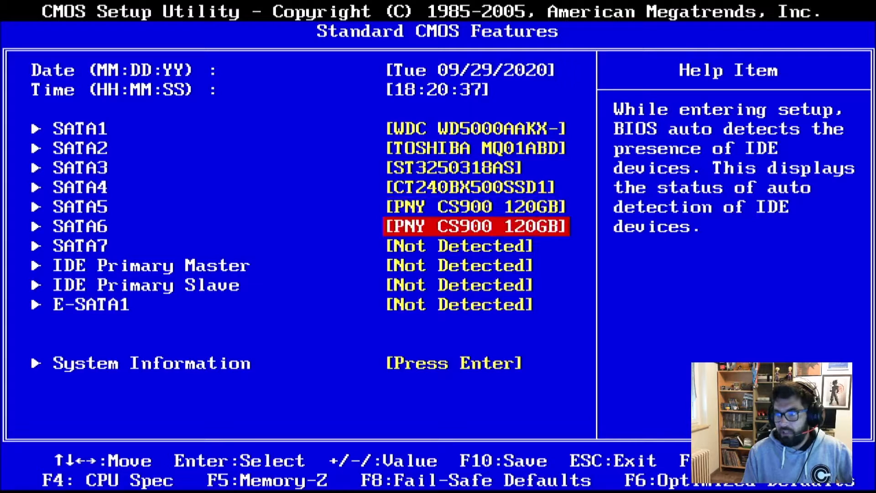
key("Up")
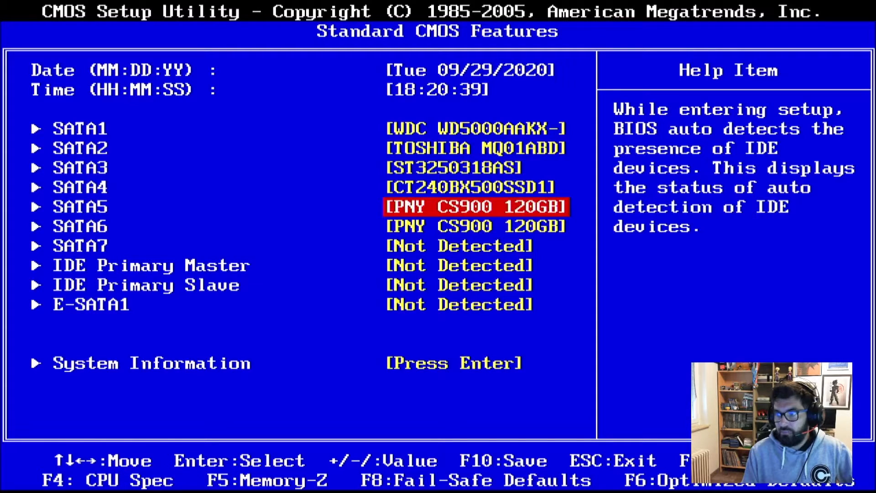
key("Up")
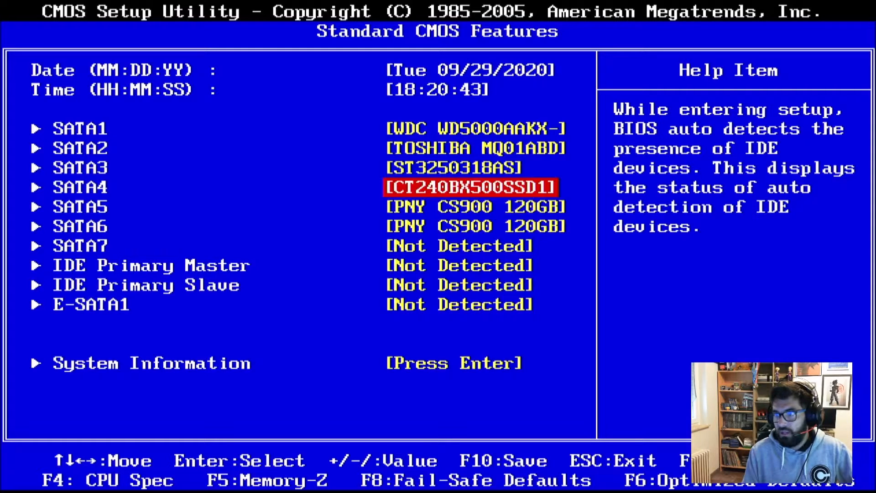
key("Up")
key("Up")
key("Up")
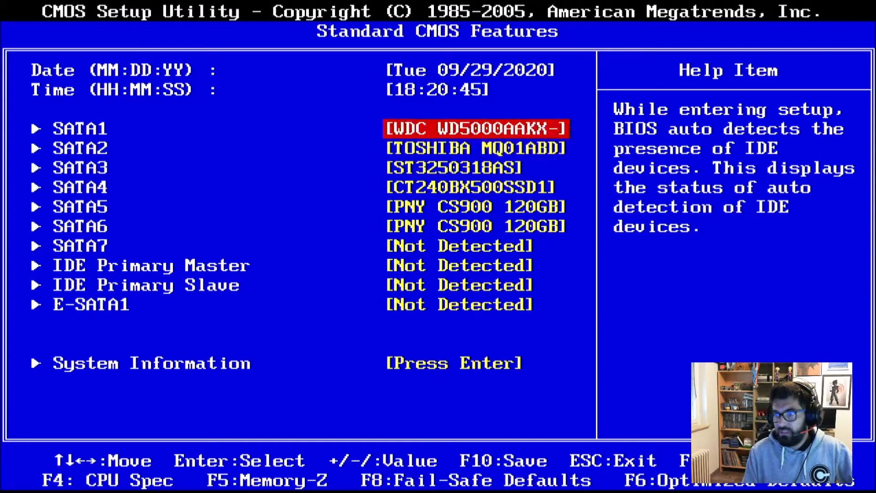
View the System Information page in Standard CMOS Features and return to the main menu.
key("Down")
key("Down")
key("Down")
key("Down")
key("Down")
key("Down")
key("Down")
key("Down")
key("Down")
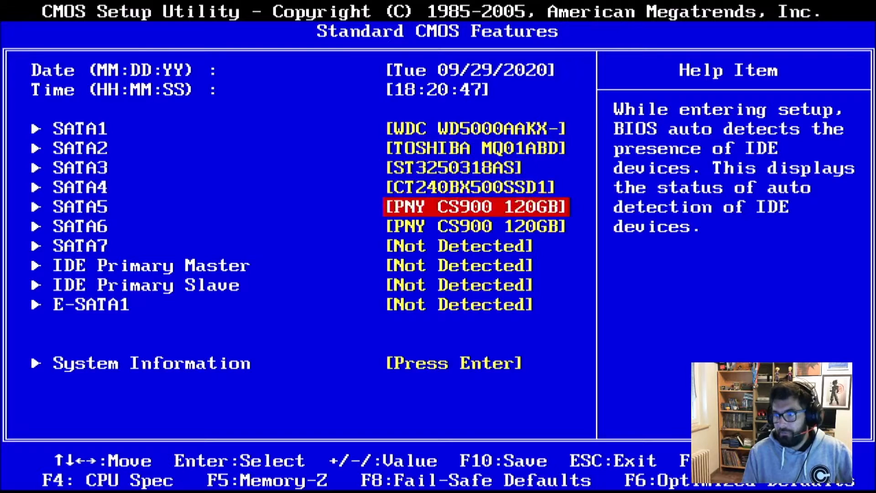
key("Down")
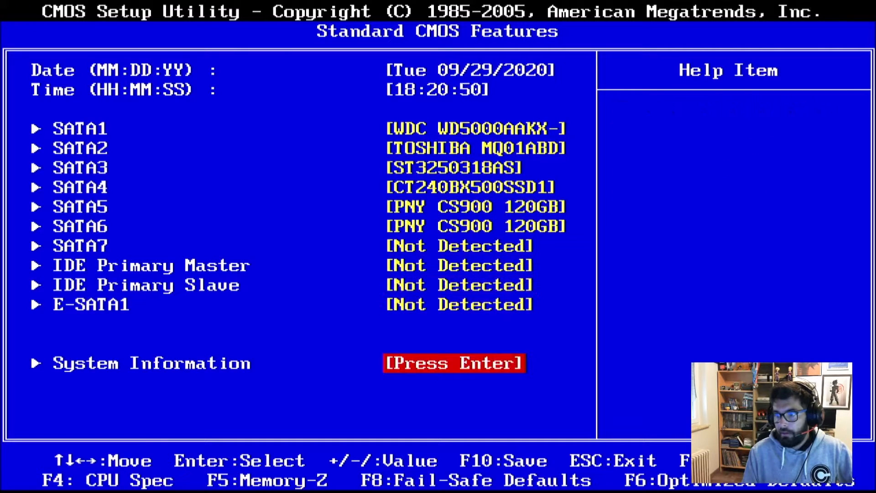
key("Return")
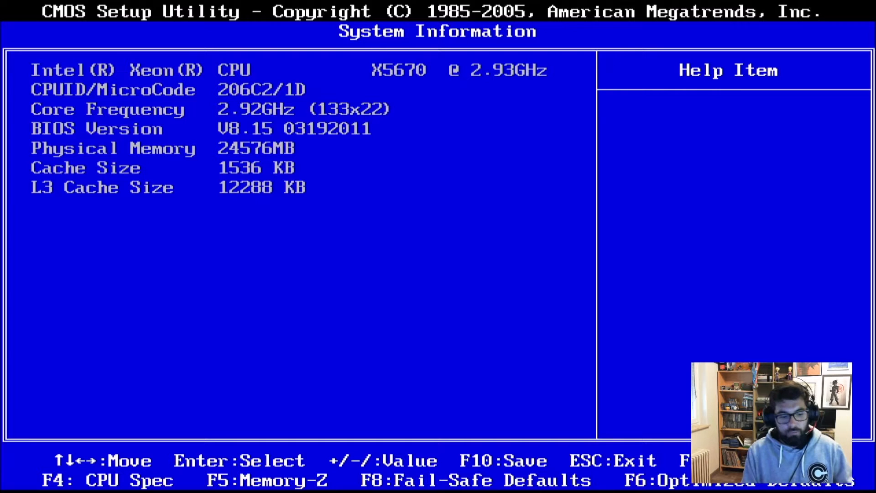
key("Escape")
key("Escape")
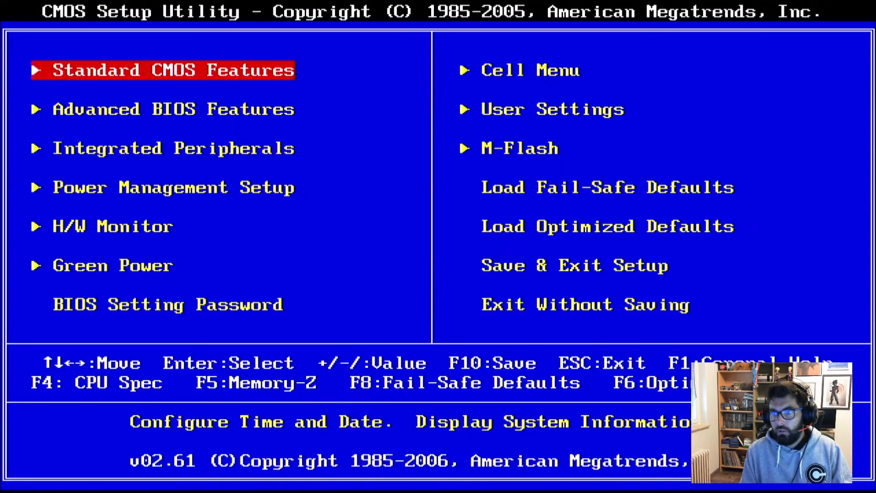
Open the Boot Sequence settings within Advanced BIOS Features.
key("Down")
key("Return")
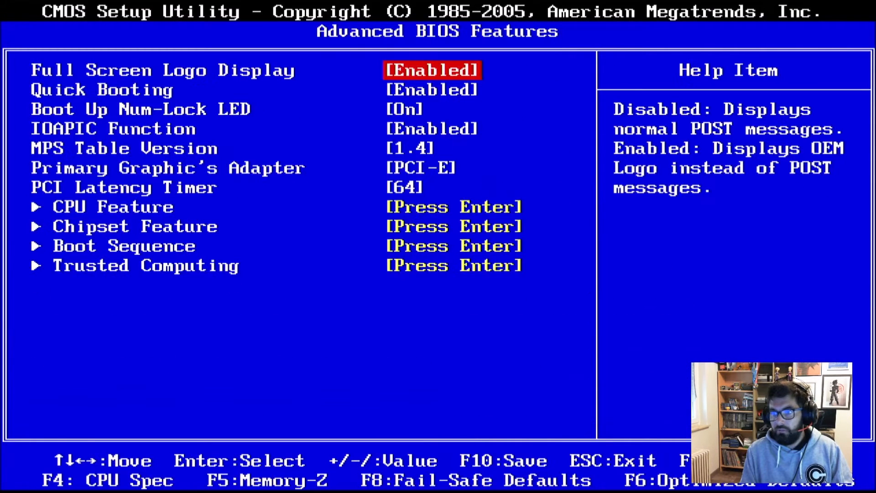
key("Down")
key("Down")
key("Down")
key("Down")
key("Down")
key("Down")
key("Down")
key("Down")
key("Down")
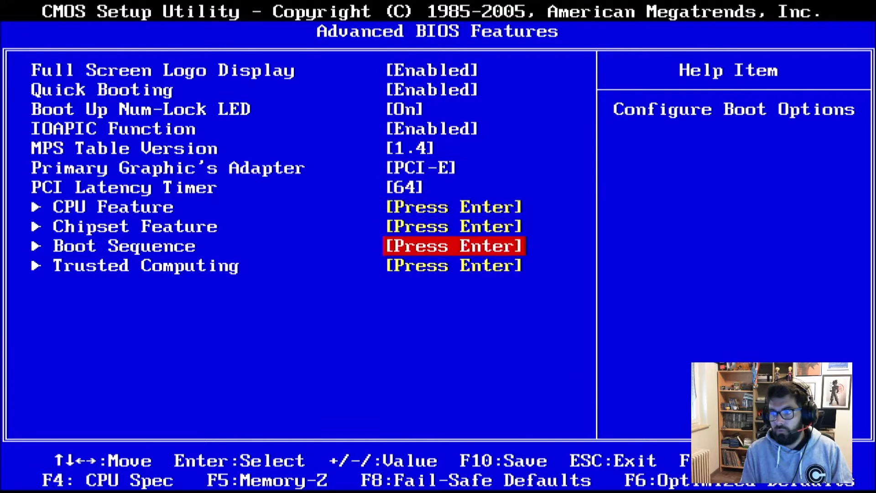
key("Return")
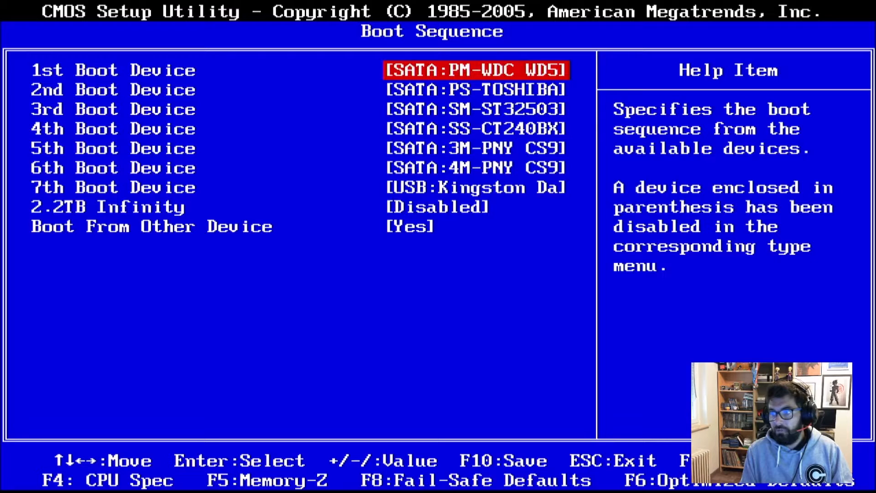
Set the 1st boot device to the USB Kingston DataTraveler.
key("Down")
key("Down")
key("Up")
key("Up")
key("Return")
key("Down")
key("Down")
key("Down")
key("Down")
key("Down")
key("Down")
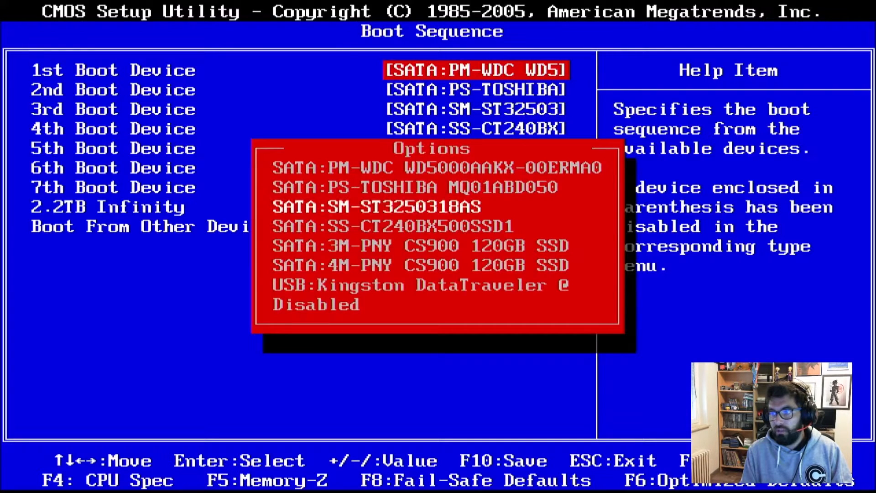
key("Return")
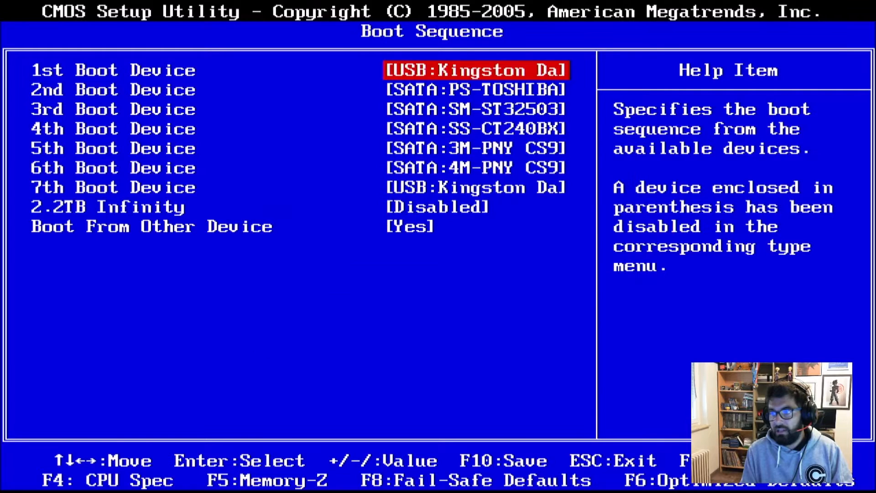
Review the 2nd to 7th boot device entries in the boot sequence.
key("Down")
key("Down")
key("Down")
key("Down")
key("Down")
key("Down")
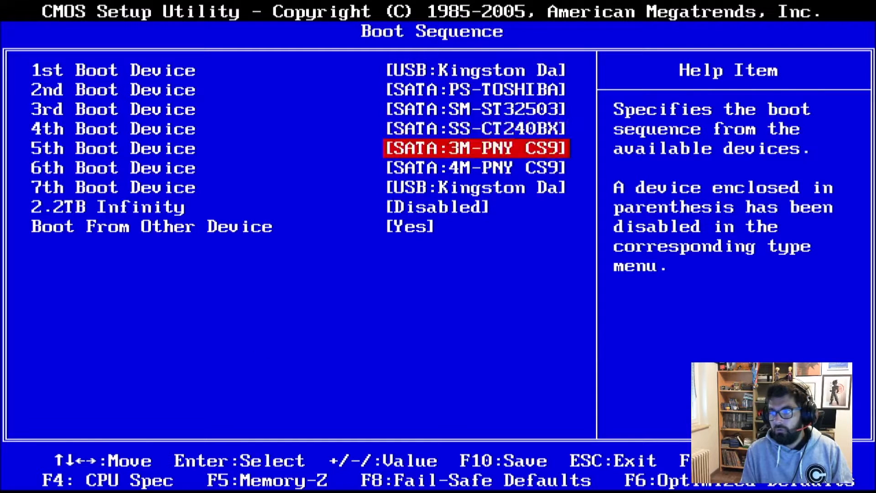
key("Up")
key("Up")
key("Up")
key("Up")
key("Up")
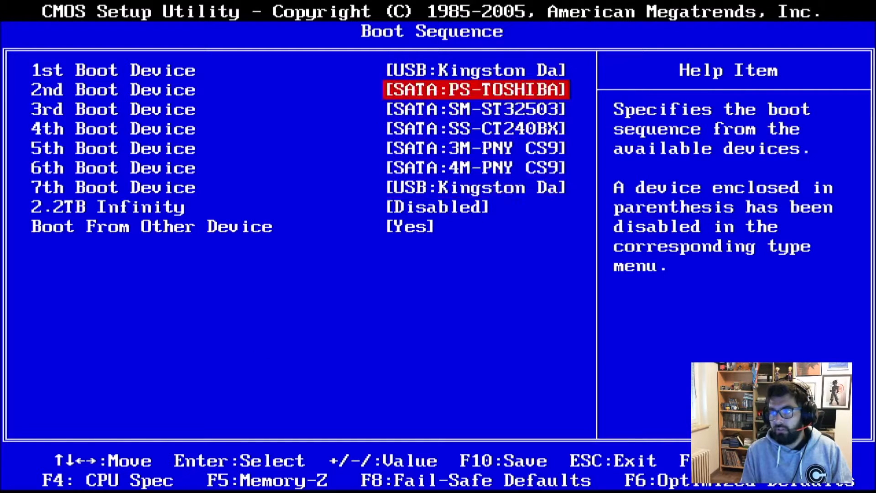
key("Down")
key("Down")
key("Down")
key("Down")
key("Down")
key("Down")
key("Up")
key("Up")
key("Up")
key("Up")
key("Up")
key("Up")
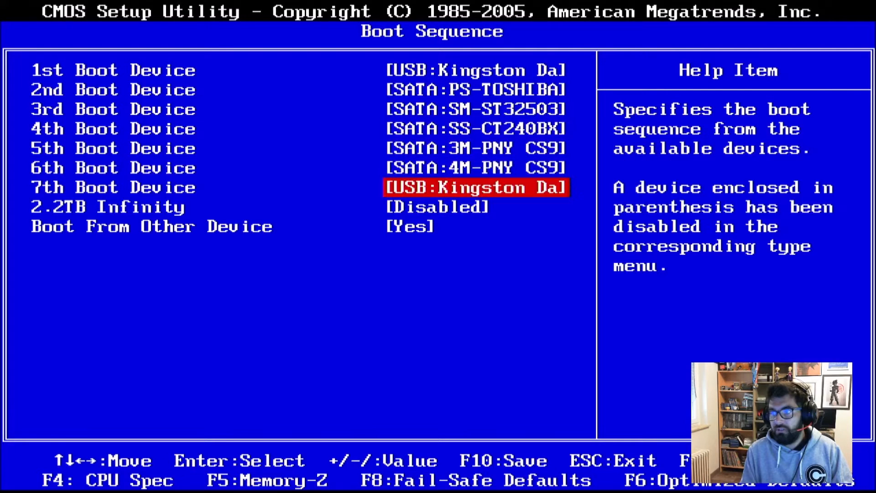
Set the 2nd boot device to Disabled.
key("Return")
key("Down")
key("Down")
key("Down")
key("Down")
key("Down")
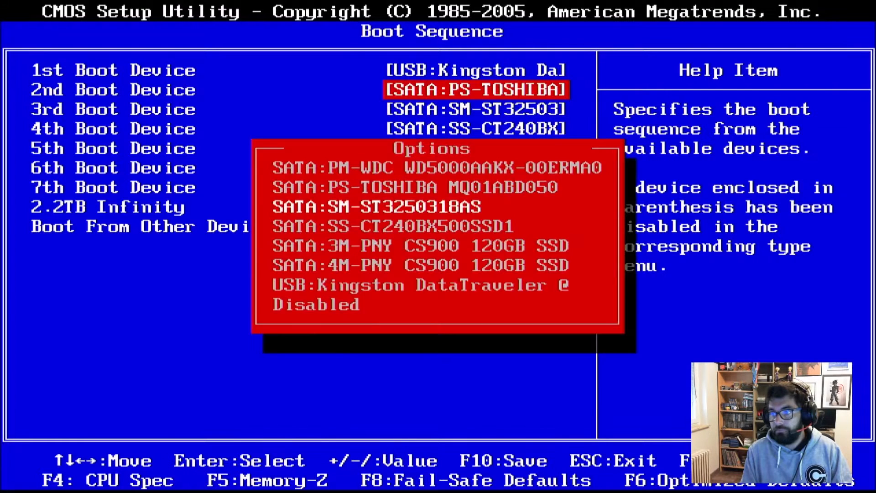
key("Down")
key("Return")
Set the 3rd boot device to the USB Kingston DataTraveler.
key("Down")
key("Return")
key("Down")
key("Down")
key("Down")
key("Down")
key("Return")
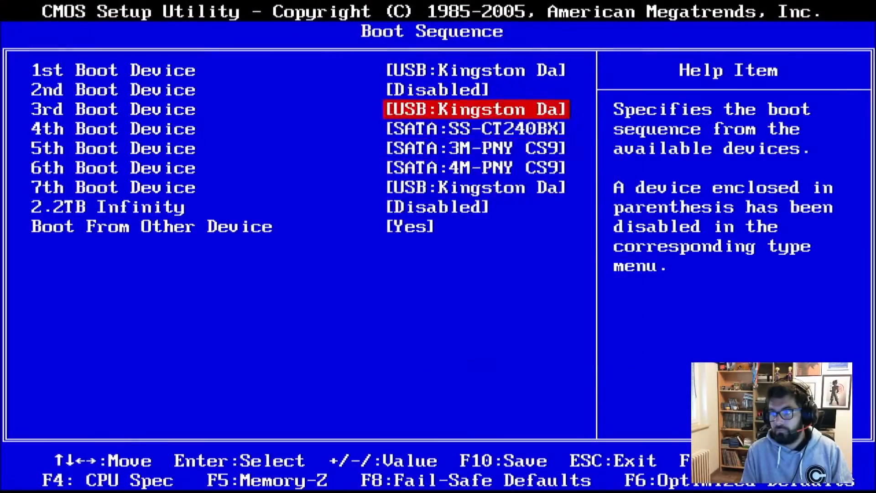
Set the 3rd, 4th and 5th boot devices to Disabled.
key("Down")
key("Return")
key("Down")
key("Down")
key("Down")
key("Down")
key("Return")
key("Up")
key("Return")
key("Down")
key("Return")
key("Down")
key("Down")
key("Return")
key("Down")
key("Down")
key("Down")
key("Return")
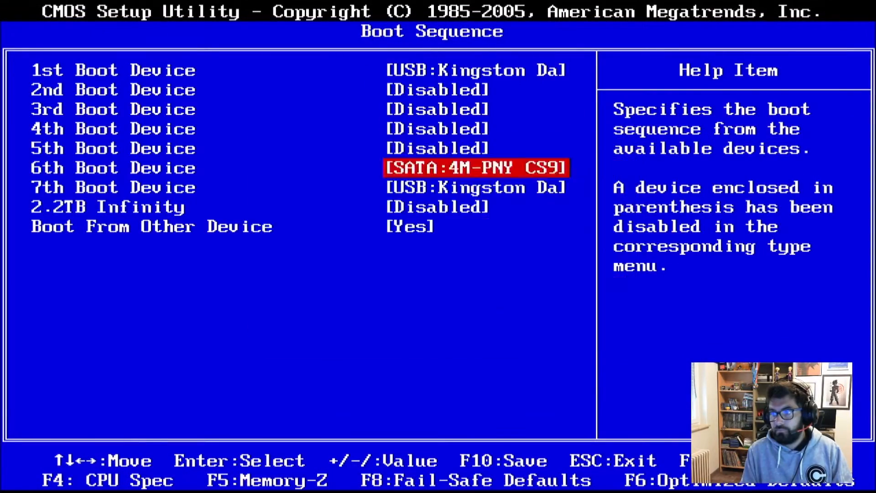
Set the 6th and 7th boot devices to Disabled and return to the main menu.
key("Down")
key("Return")
key("Down")
key("Down")
key("Return")
key("Down")
key("Return")
key("Down")
key("Return")
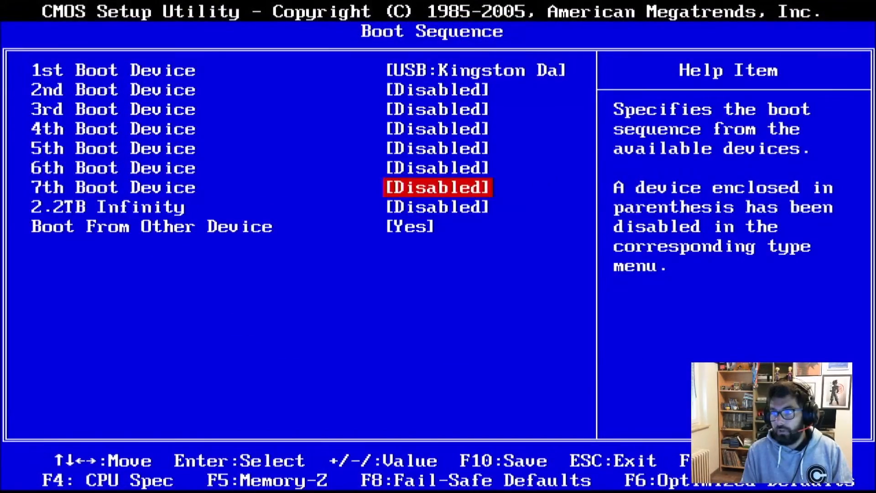
key("Escape")
key("Escape")
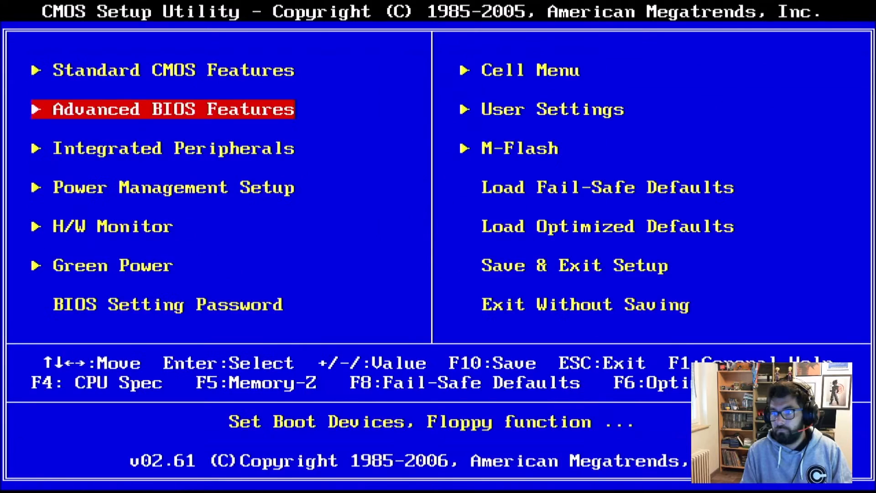
Check the Intel Virtualization Tech and Intel VT-d Tech settings on the CPU Feature page of Advanced BIOS Features.
key("Return")
key("Down")
key("Down")
key("Down")
key("Down")
key("Down")
key("Down")
key("Down")
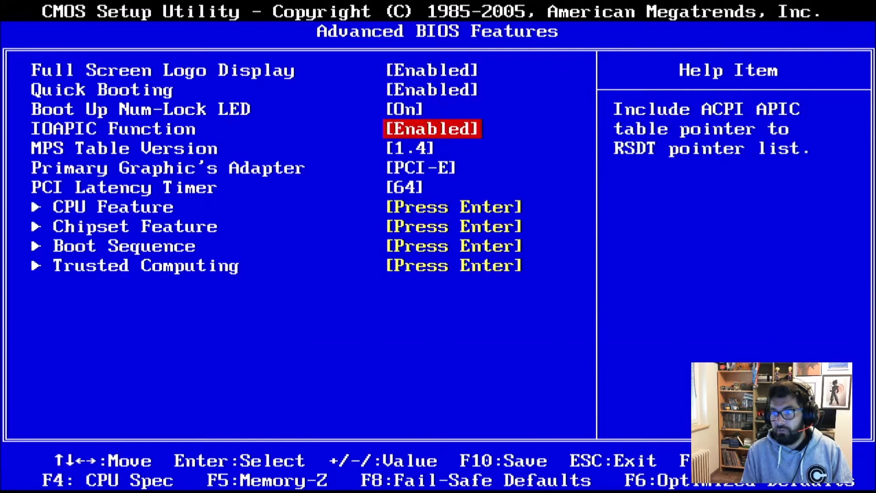
key("Return")
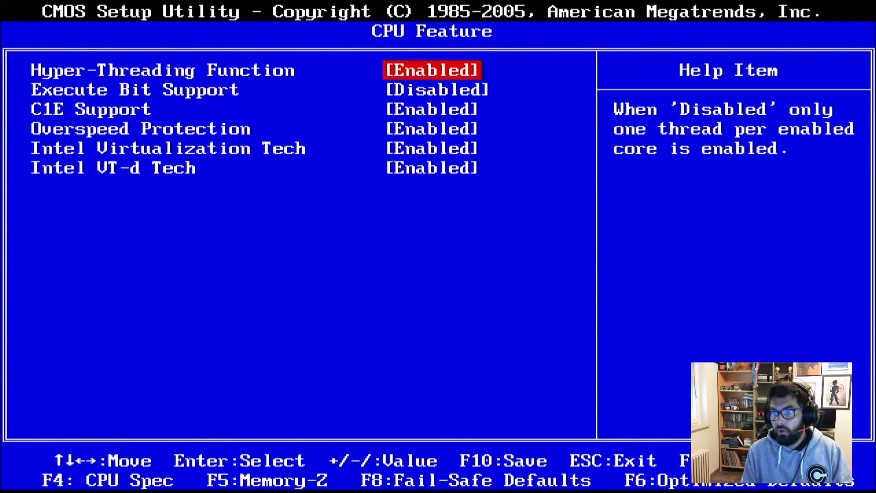
key("Down")
key("Down")
key("Down")
key("Down")
key("Down")
key("Up")
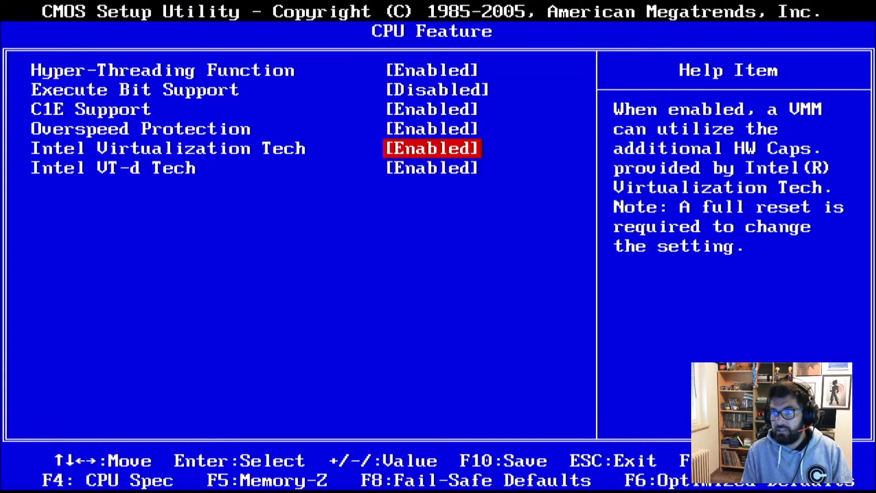
key("Escape")
key("Escape")
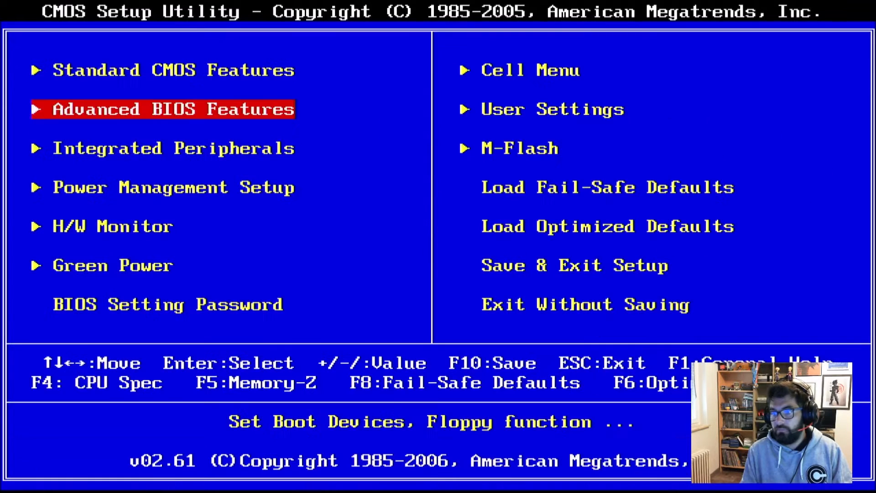
Save the BIOS changes and exit the setup.
key("Right")
key("Down")
key("Down")
key("Down")
key("Down")
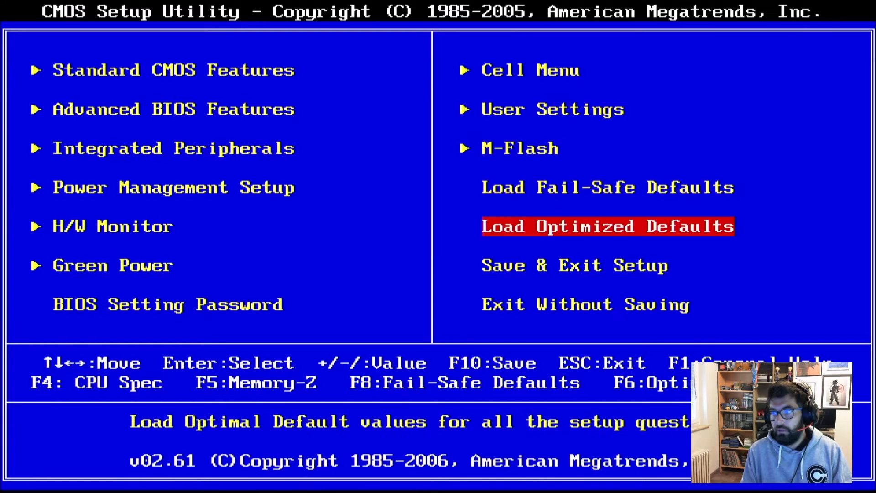
key("Return")
key("Return")
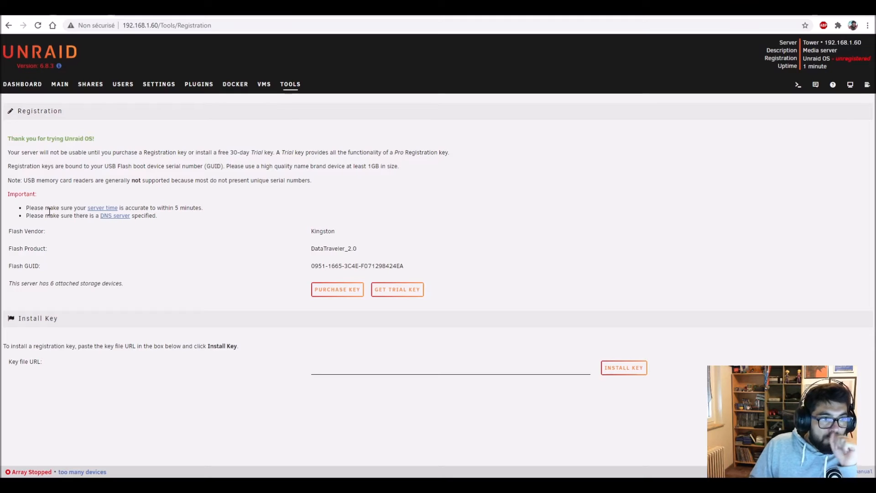
Read the server time and DNS notes and the flash drive's vendor and GUID on the Unraid registration page.
left_click_drag(101, 208, 178, 214)
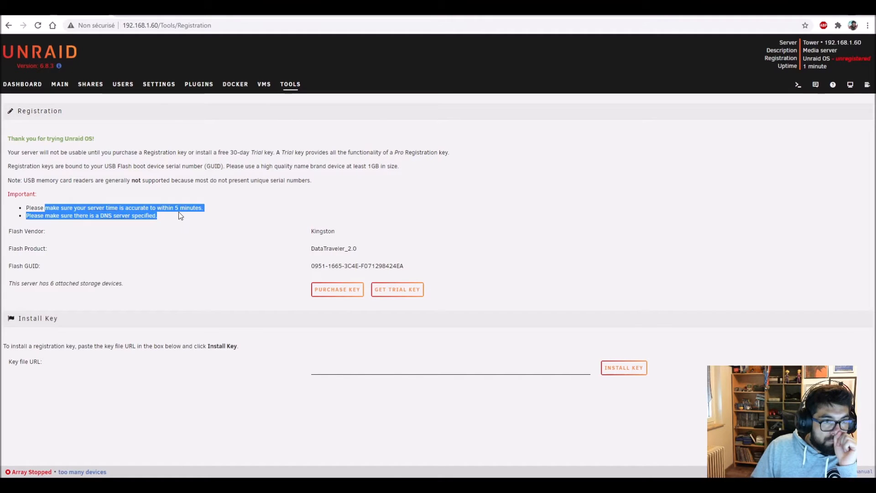
left_click(222, 219)
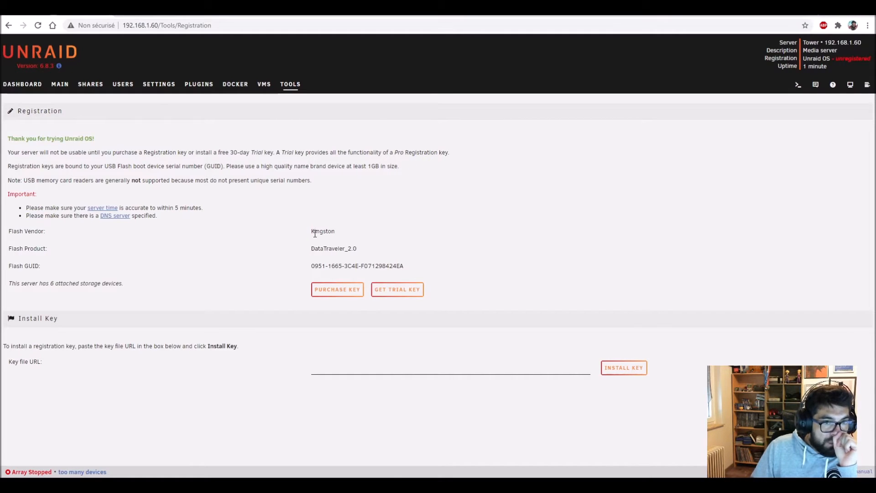
left_click_drag(315, 231, 338, 235)
left_click_drag(310, 266, 390, 266)
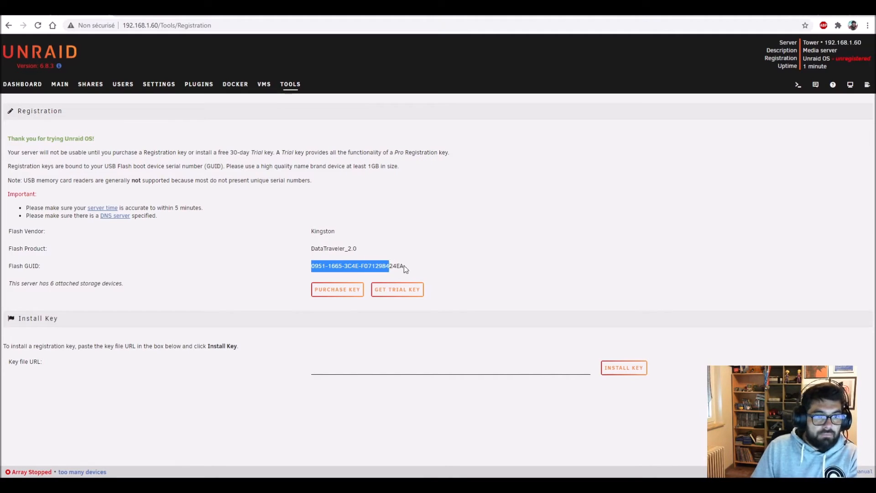
left_click(466, 265)
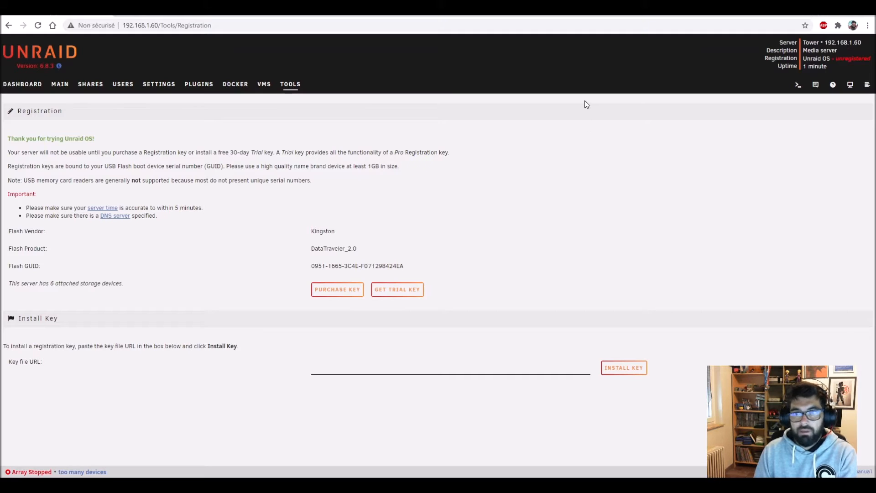
Open the Unraid dashboard and examine the motherboard, processor and memory information.
left_click(11, 86)
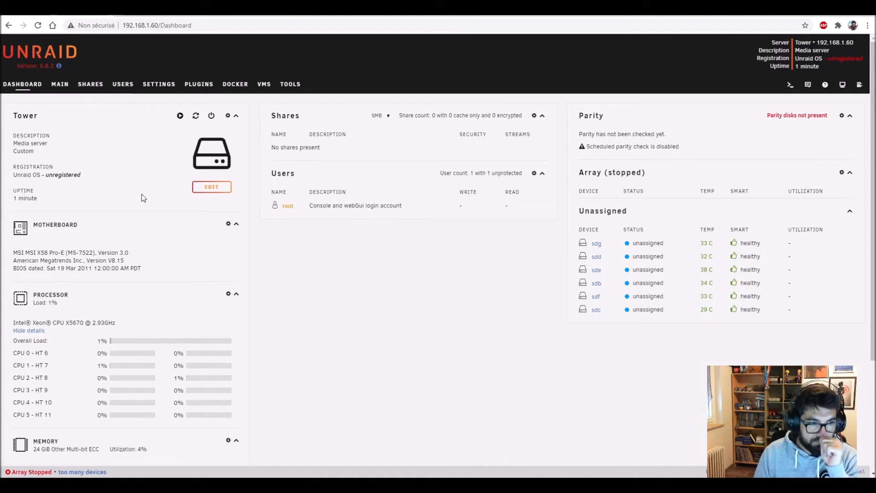
scroll(143, 197, "down", 1)
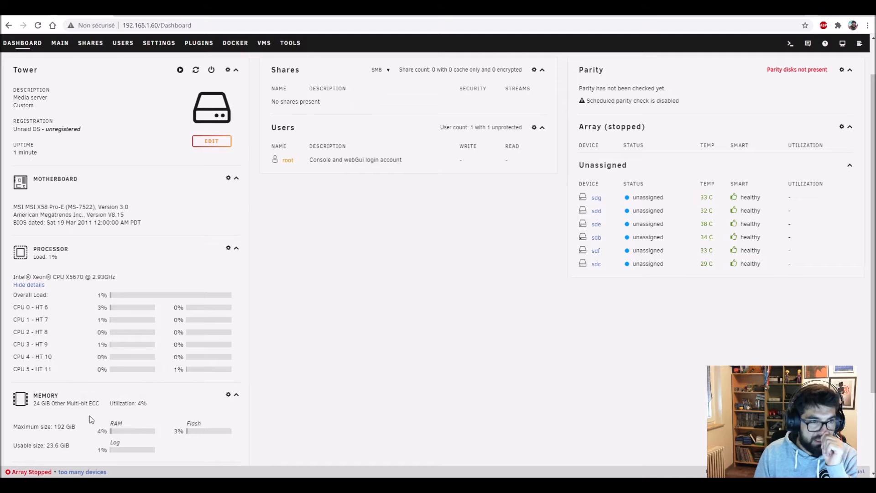
scroll(219, 360, "up", 1)
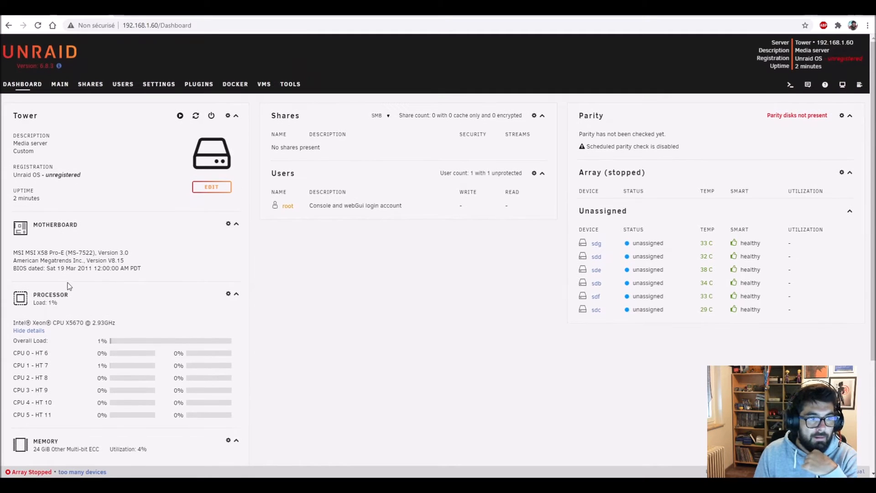
left_click_drag(29, 253, 82, 255)
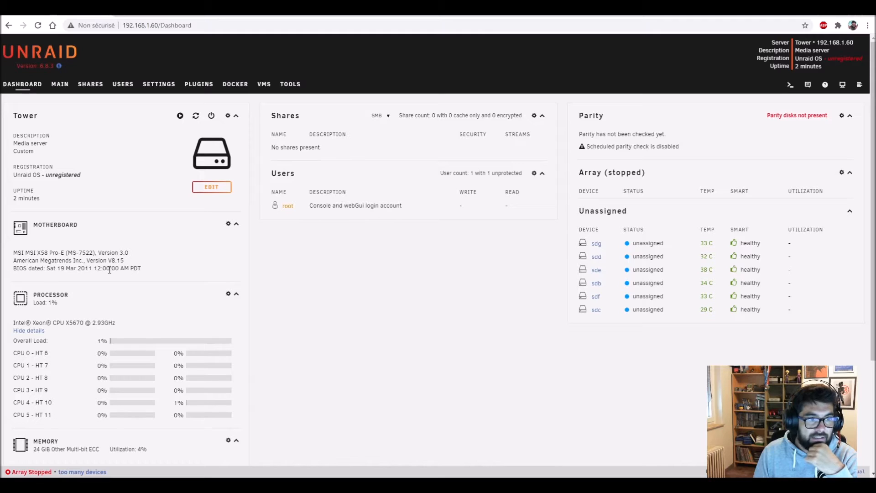
Set the server's case model image to stormtrooper.
left_click(203, 189)
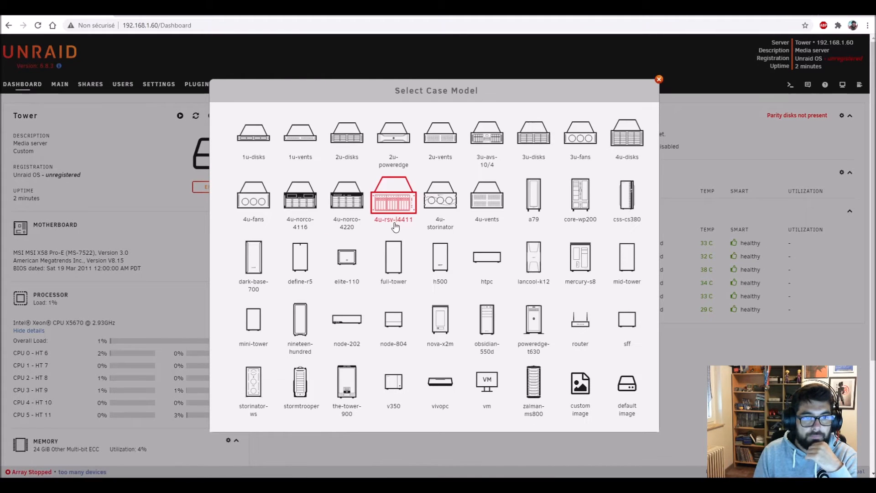
scroll(430, 252, "down", 2)
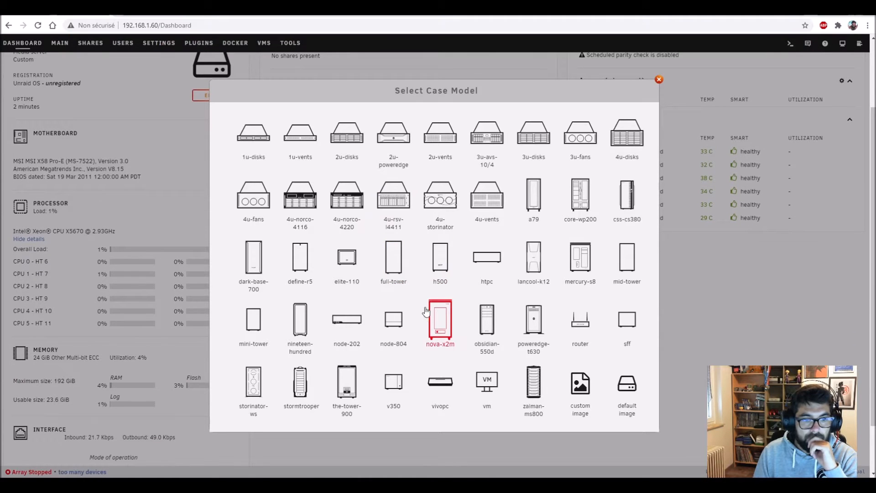
left_click(304, 383)
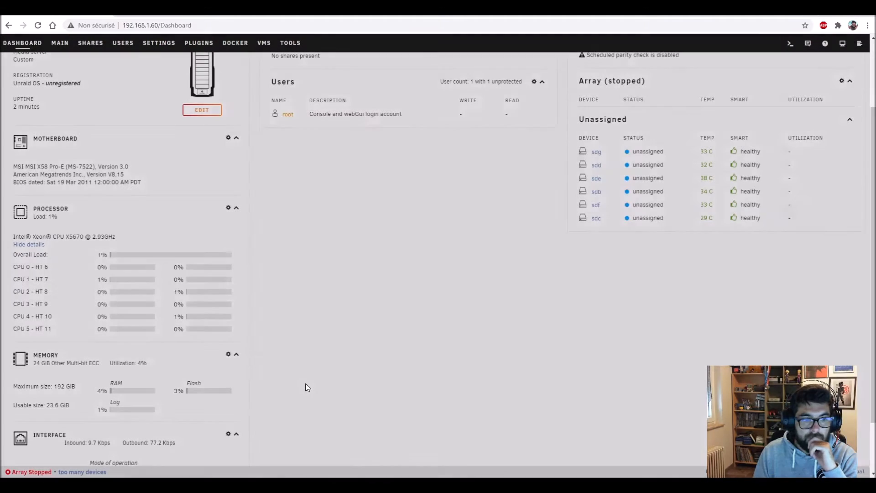
scroll(311, 256, "up", 2)
scroll(309, 250, "up", 1)
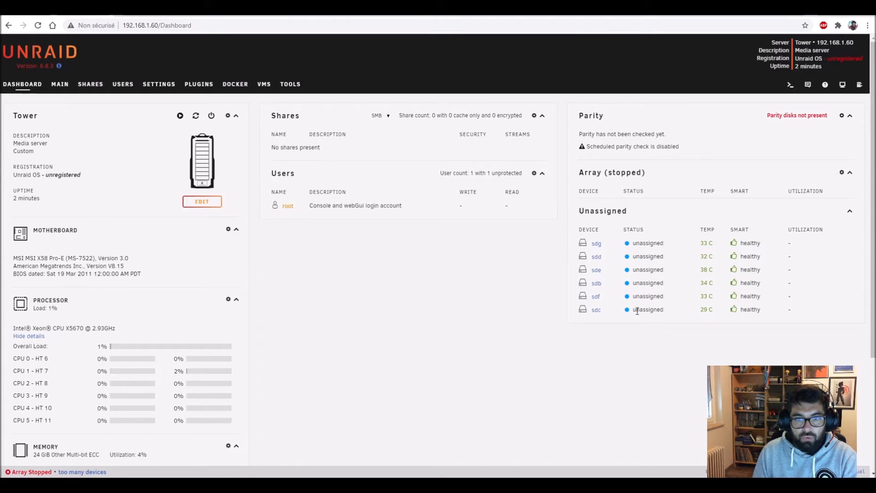
Tour the Main, Shares, Users, Settings, Plugins, Docker, VMs and Tools pages to see what each one offers.
left_click(55, 89)
scroll(311, 206, "down", 2)
scroll(311, 204, "down", 5)
scroll(313, 209, "up", 5)
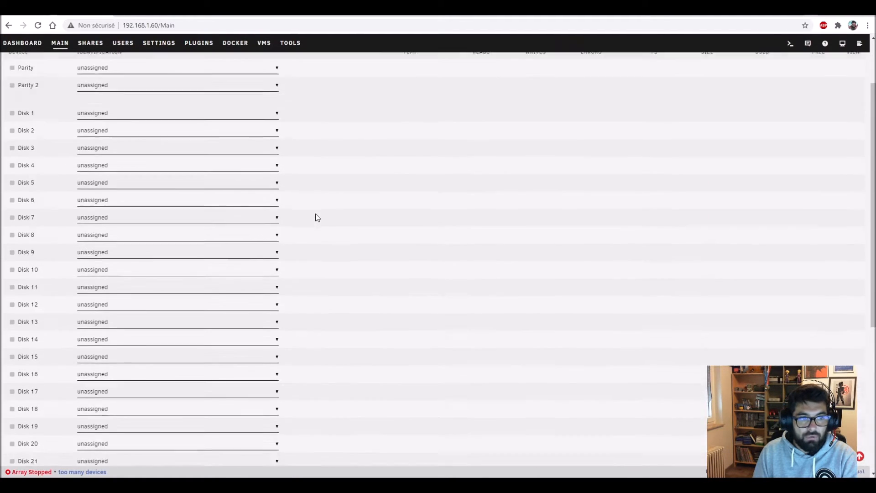
scroll(274, 187, "up", 3)
left_click(86, 85)
left_click(123, 86)
left_click(157, 86)
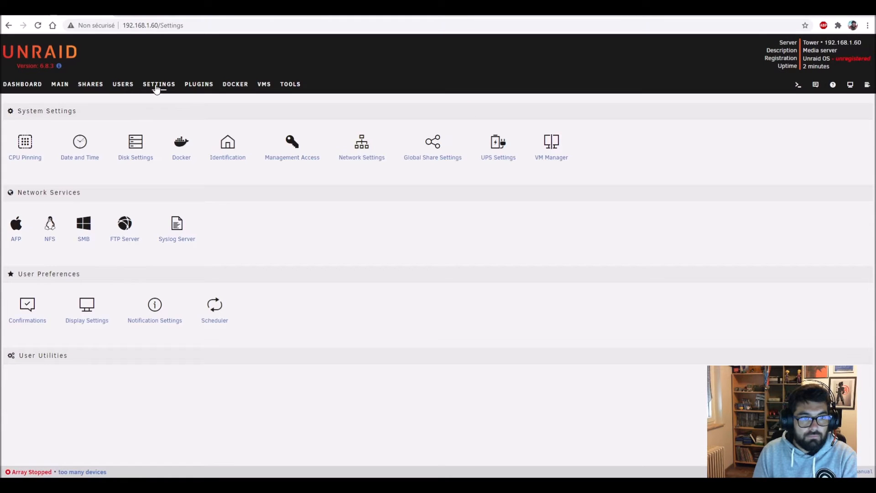
left_click(199, 88)
left_click(247, 89)
left_click(264, 88)
left_click(289, 88)
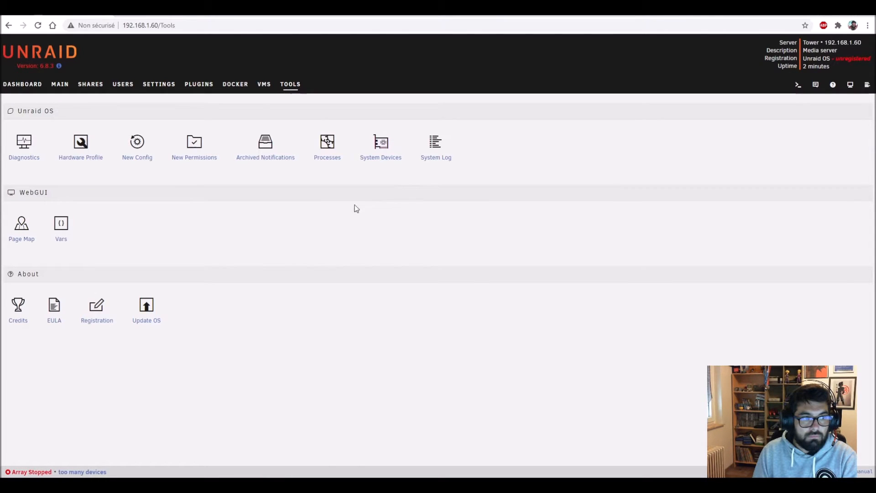
Examine the system's PCI devices and how the NVIDIA and AMD graphics cards are split into IOMMU groups.
left_click(381, 152)
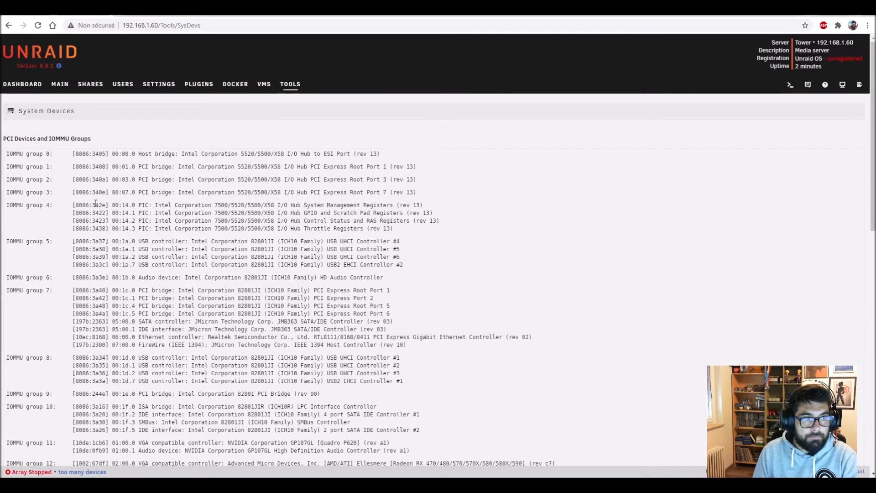
scroll(96, 204, "down", 5)
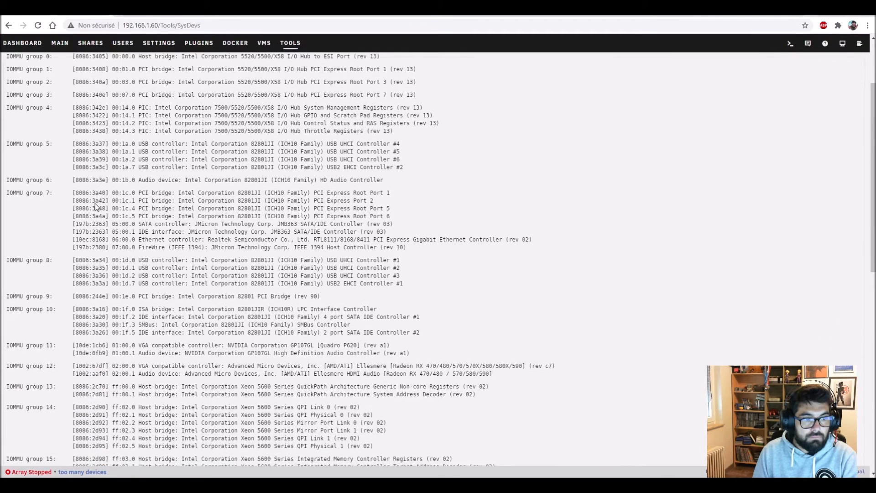
left_click_drag(212, 212, 499, 250)
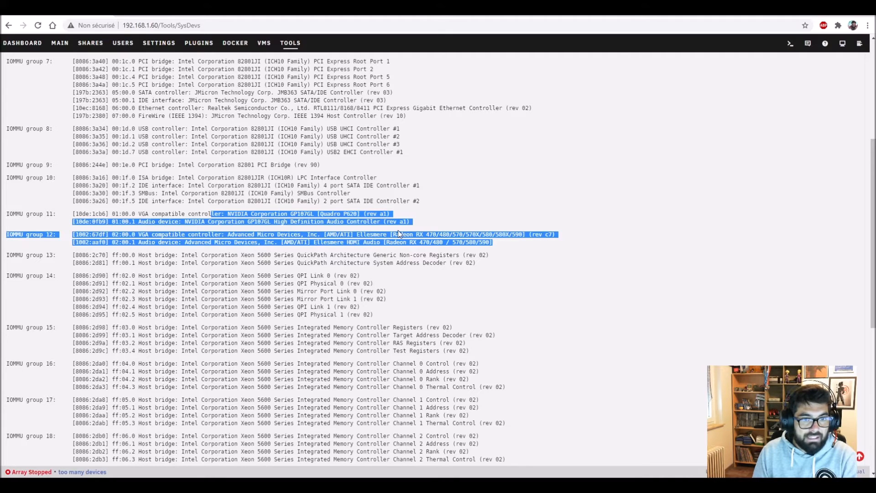
left_click(420, 226)
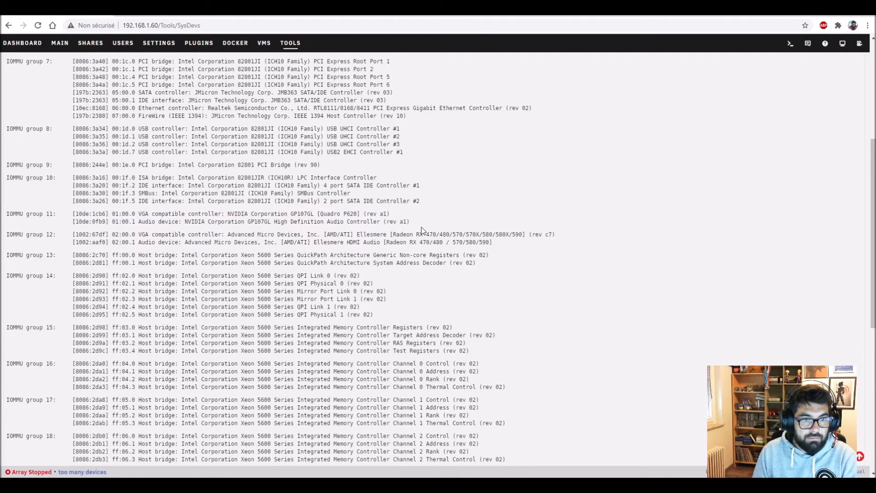
scroll(421, 226, "up", 1)
scroll(417, 233, "up", 5)
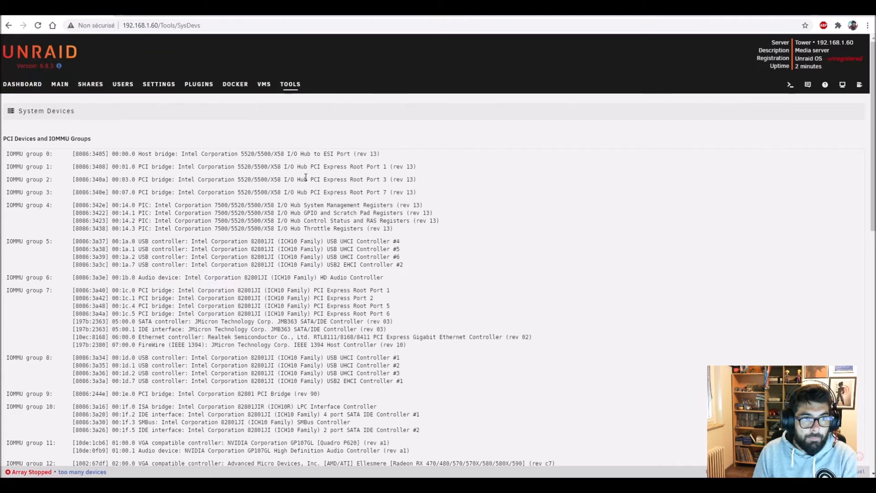
Return to the Main page and review the array, cache and boot device slots.
left_click(11, 86)
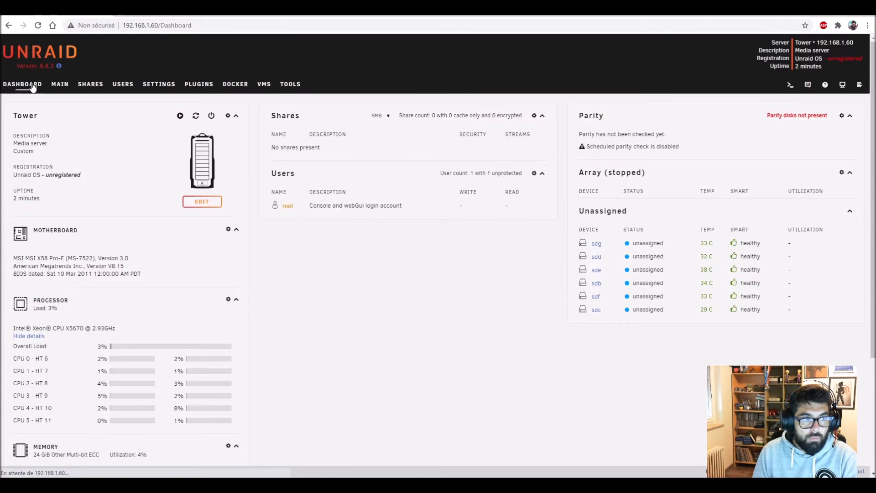
left_click(56, 86)
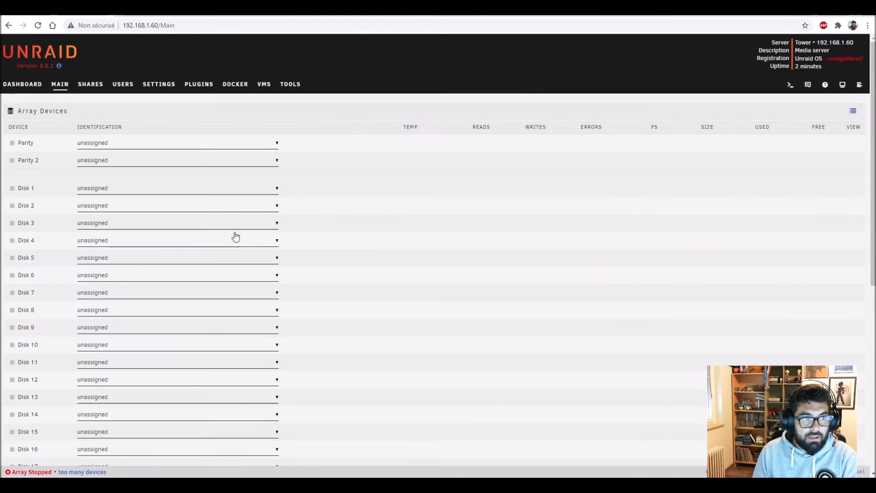
scroll(295, 232, "down", 6)
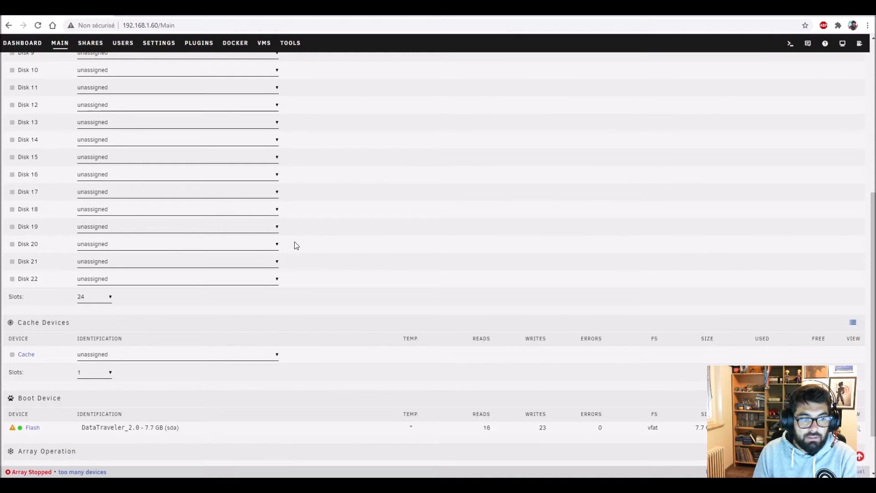
scroll(295, 246, "up", 7)
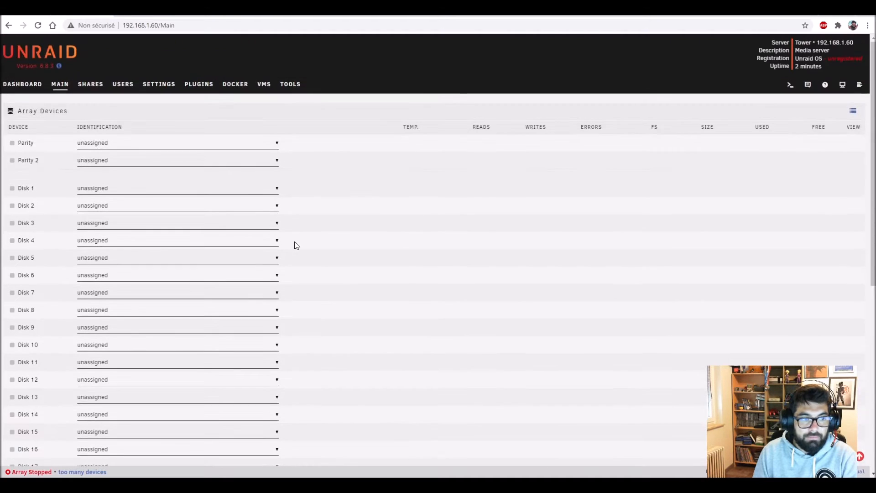
Try the 500 GB TOSHIBA drive (sdc) as the parity device.
left_click(102, 144)
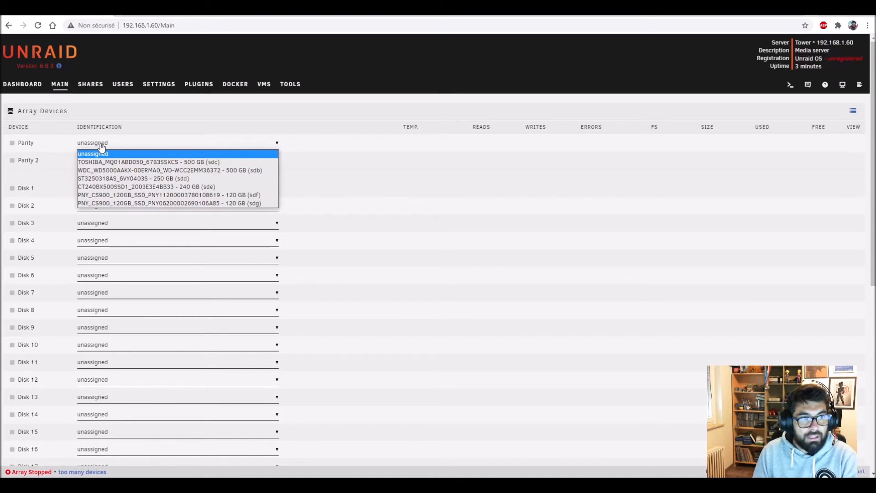
left_click(147, 162)
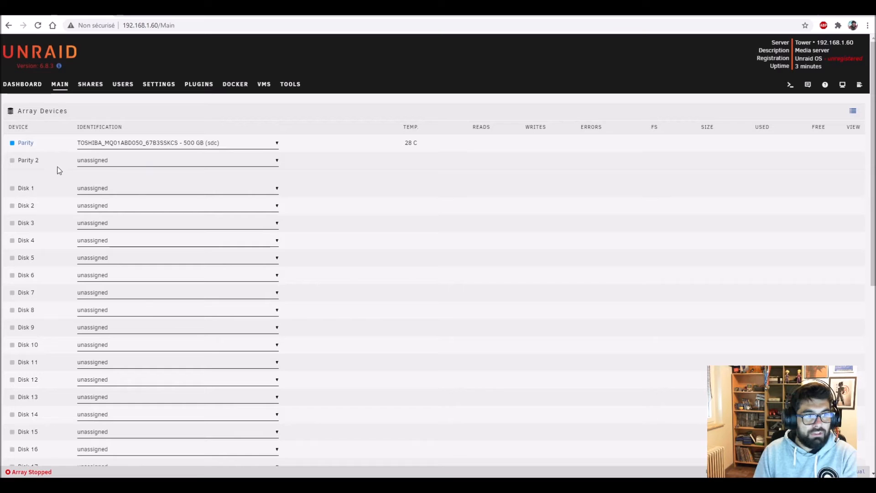
left_click(92, 189)
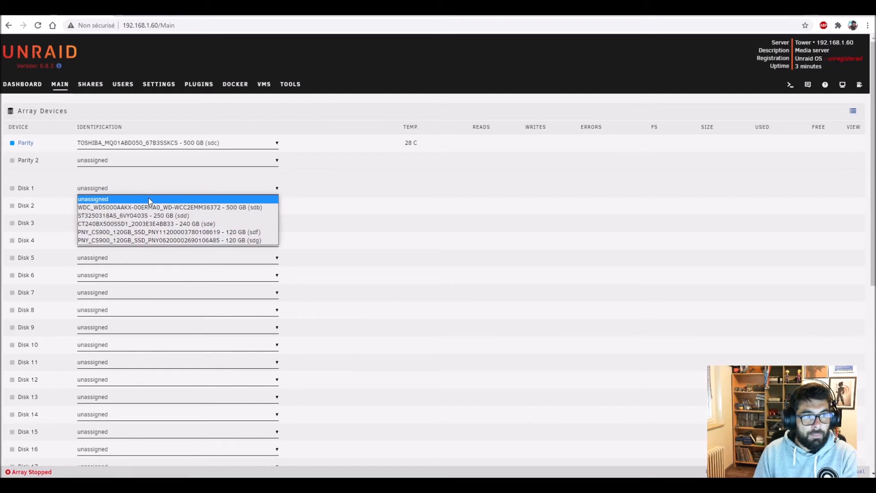
Assign the 500 GB WDC drive (sdb) to Parity and the 500 GB TOSHIBA drive (sdc) to Disk 1.
left_click(133, 145)
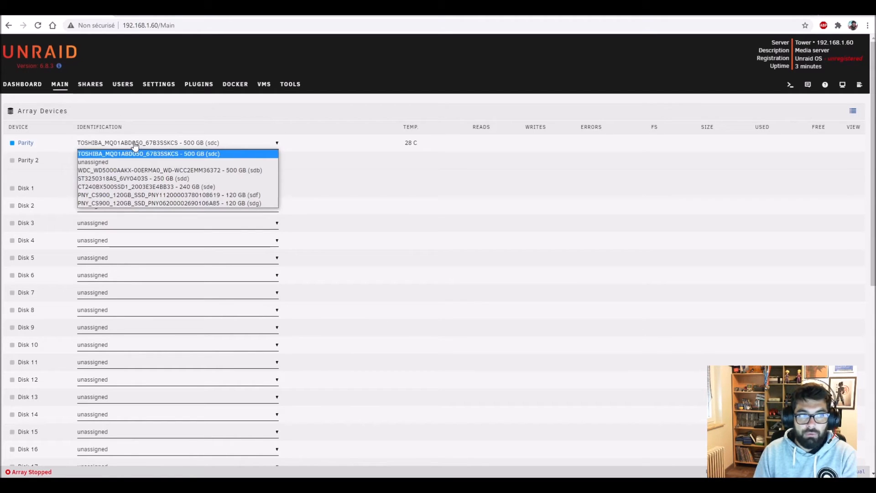
left_click(118, 172)
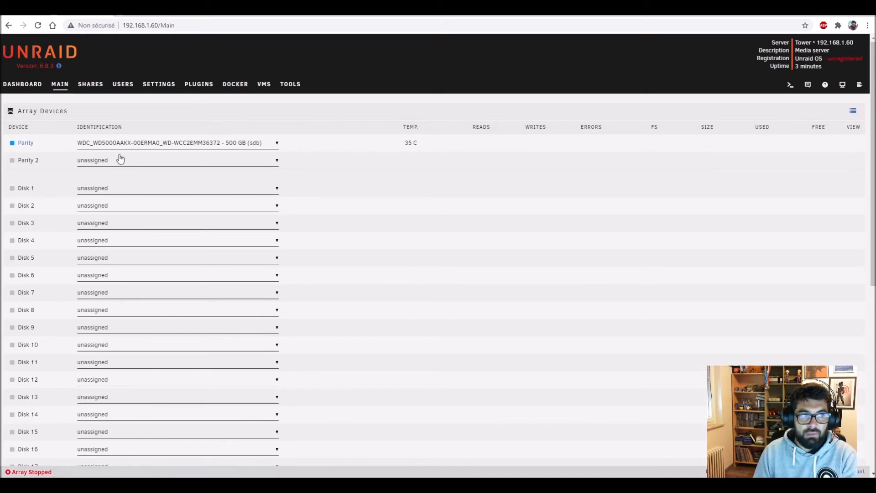
left_click(104, 184)
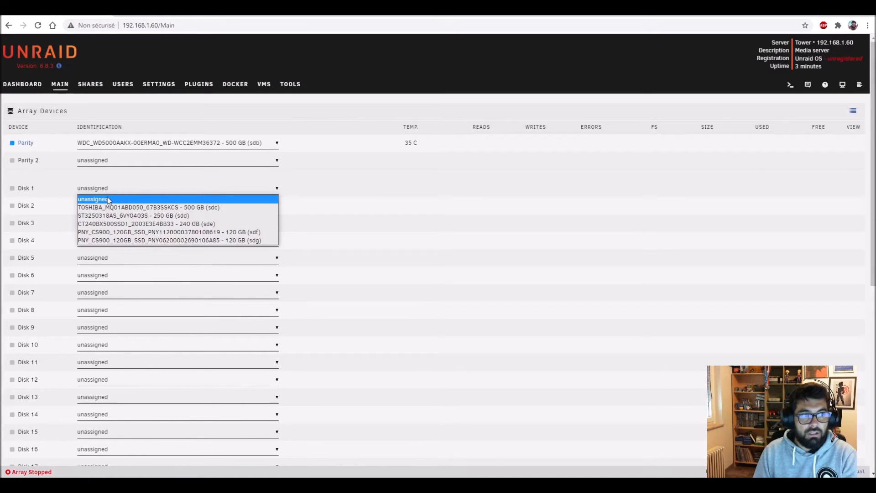
left_click(108, 207)
Assign the 250 GB ST3250318AS drive (sdd) to Disk 2 and reduce the array device slots to 4.
left_click(87, 207)
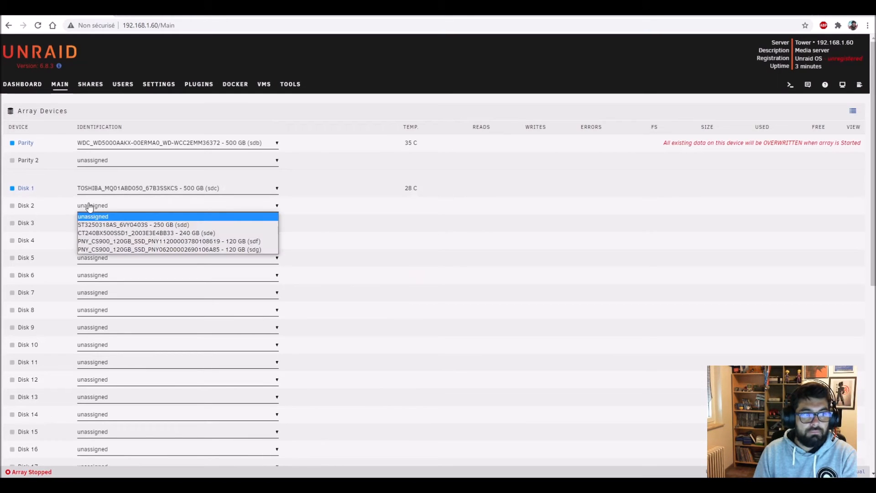
left_click(131, 225)
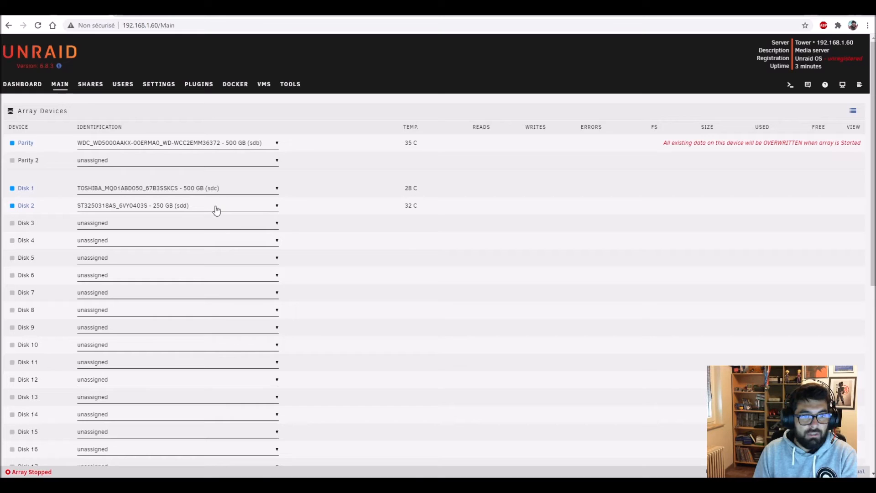
scroll(79, 228, "down", 5)
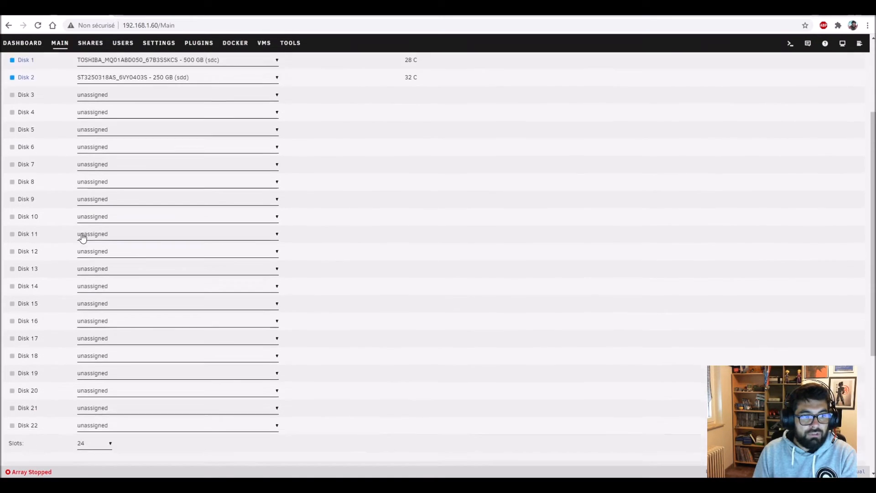
left_click(95, 340)
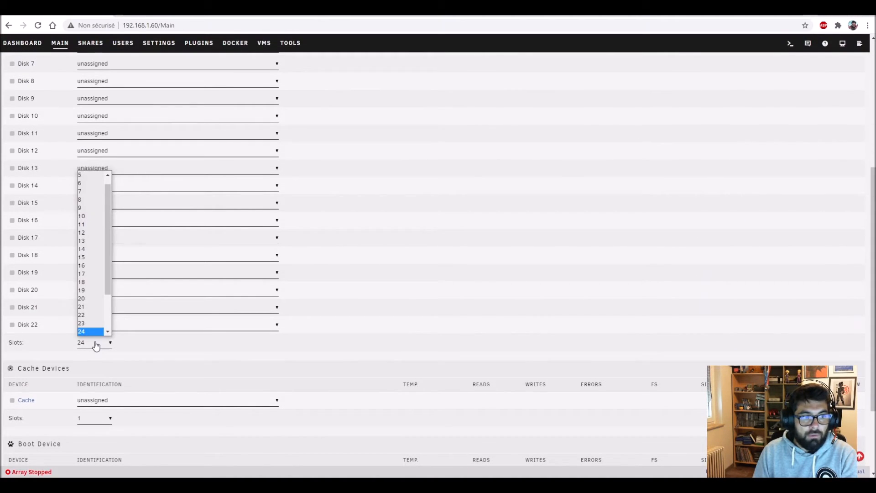
left_click(87, 176)
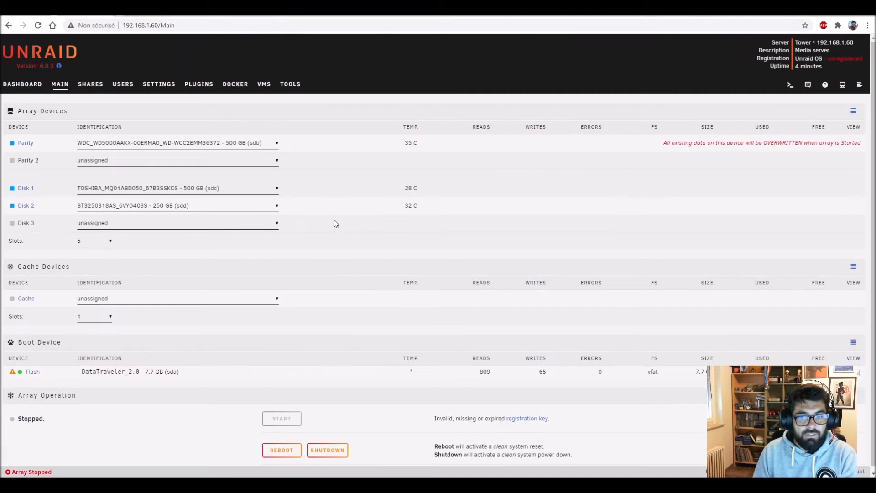
left_click(132, 222)
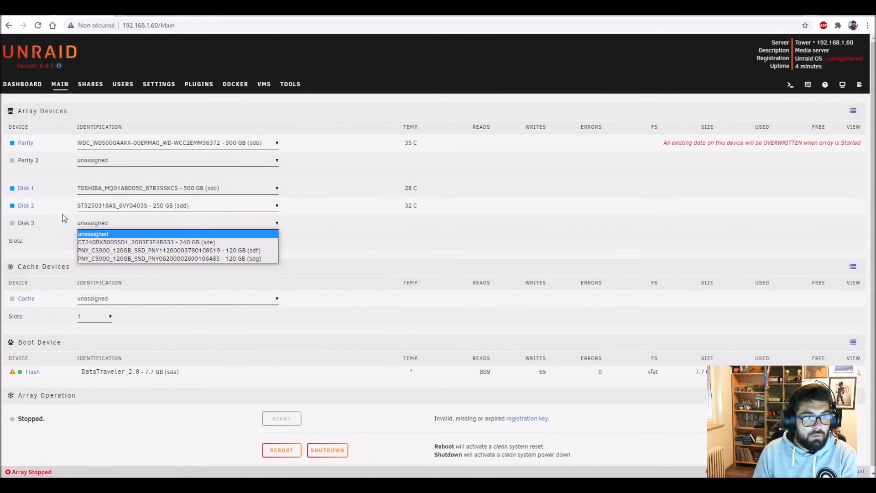
left_click(231, 243)
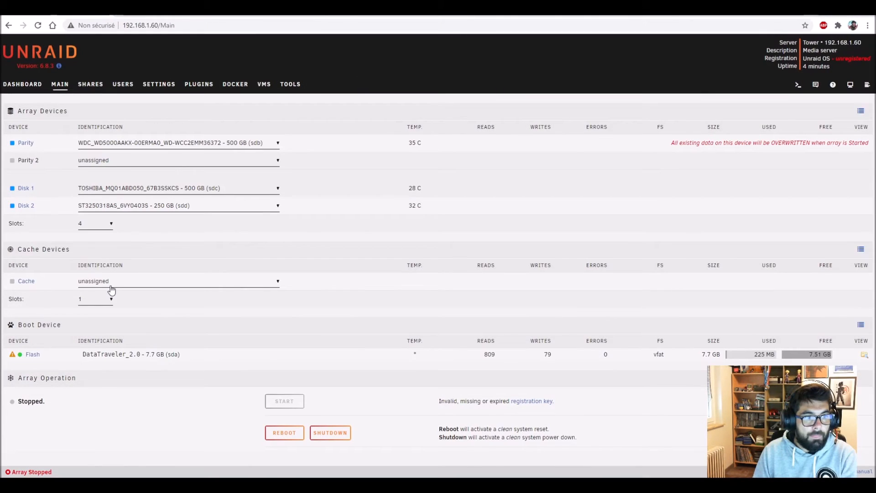
Set the cache slots to 2 and assign the 120 GB PNY SSDs, sdf to Cache and sdg to Cache 2.
left_click(108, 301)
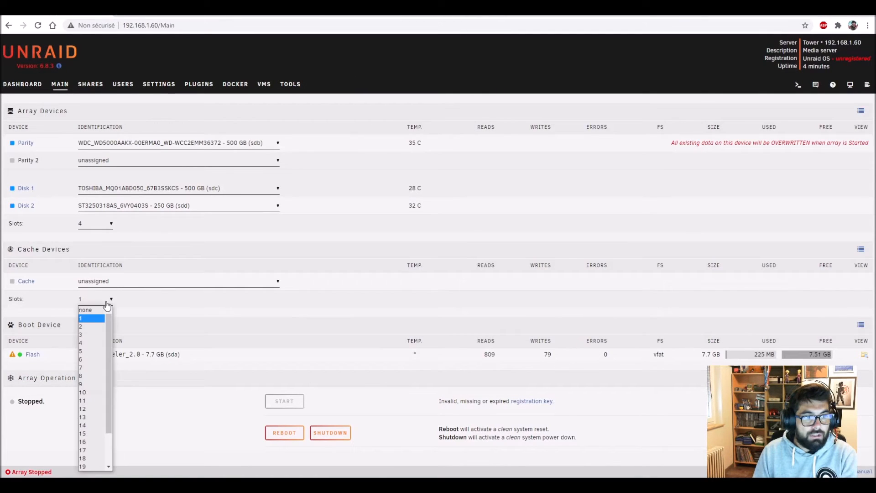
left_click(87, 324)
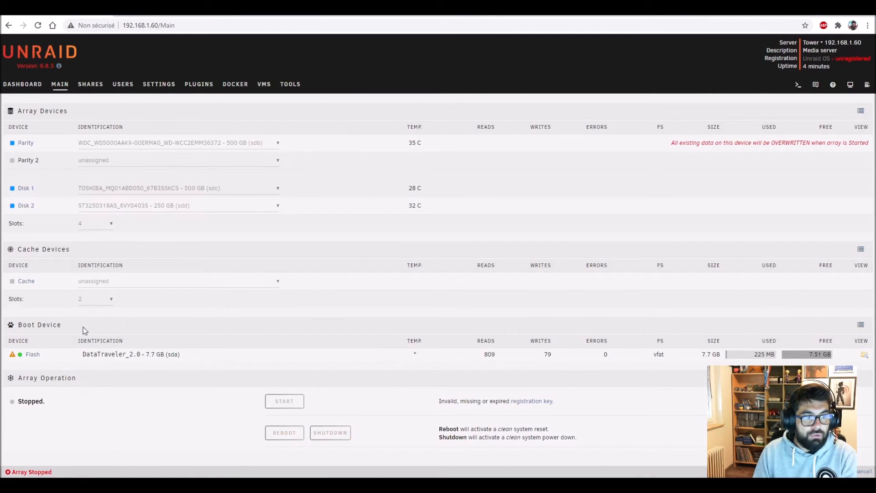
left_click(149, 283)
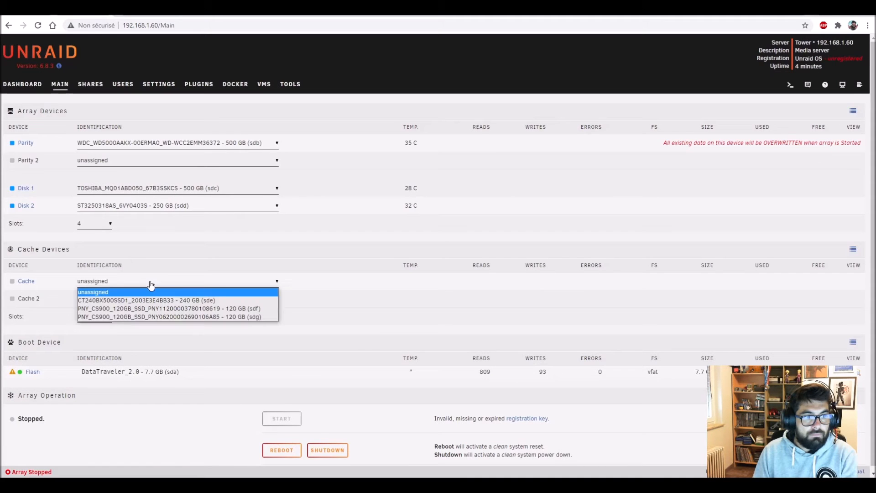
left_click(139, 308)
left_click(117, 307)
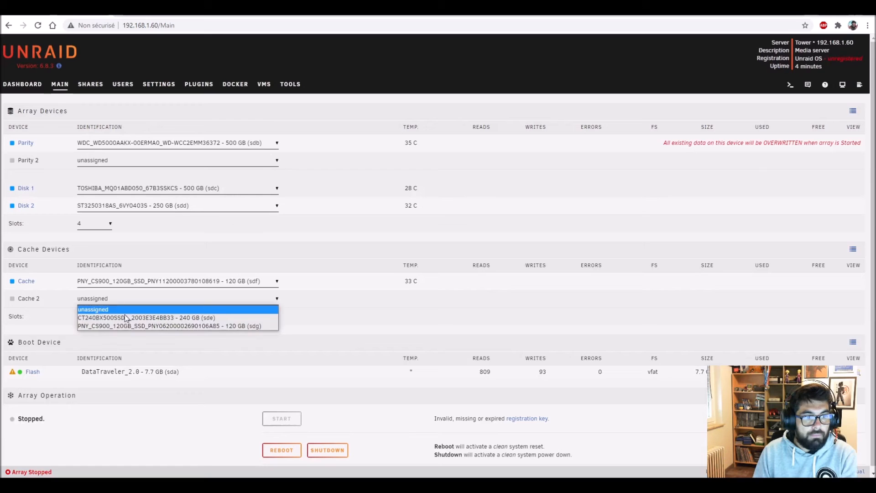
left_click(134, 327)
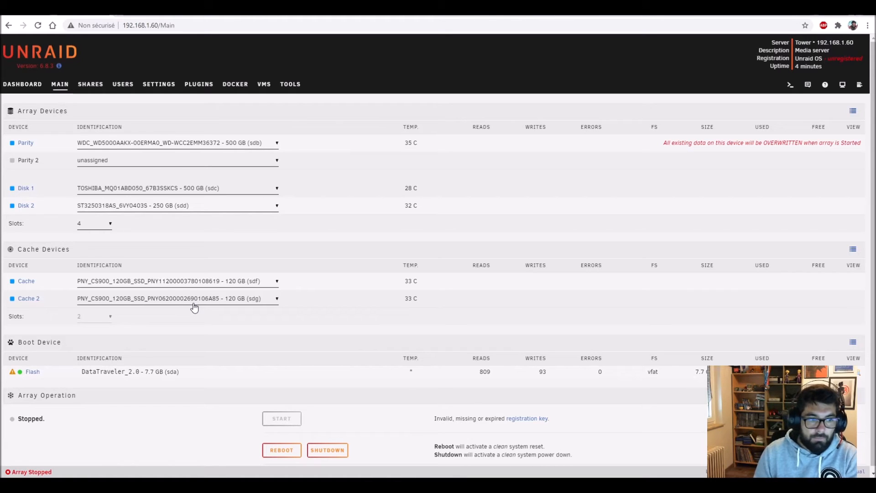
scroll(194, 308, "down", 1)
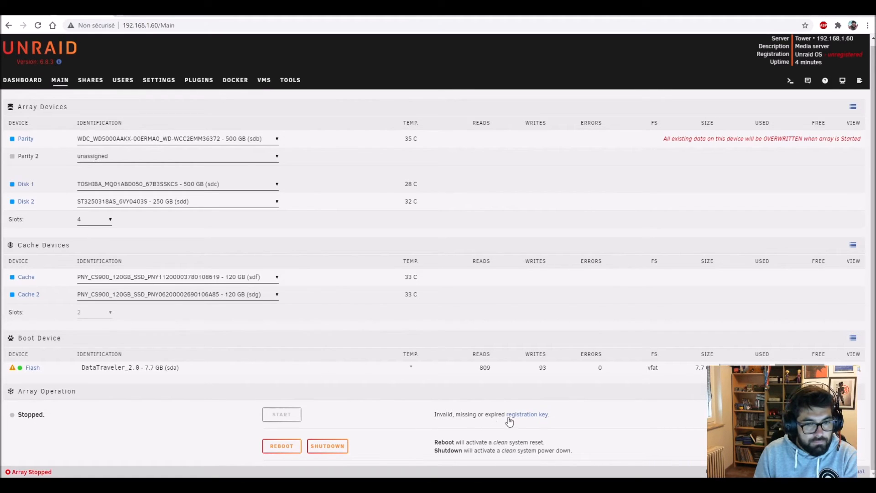
Open the server's registration page and install the registration key from its key file URL.
left_click(531, 416)
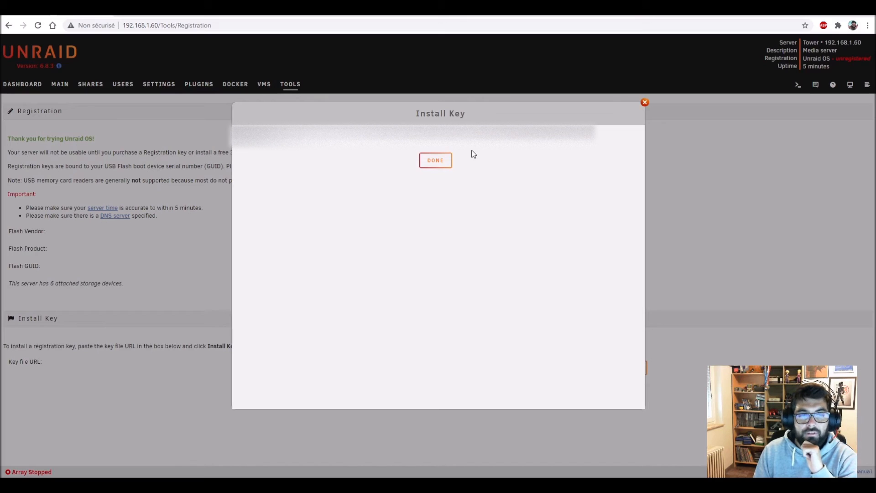
left_click(429, 162)
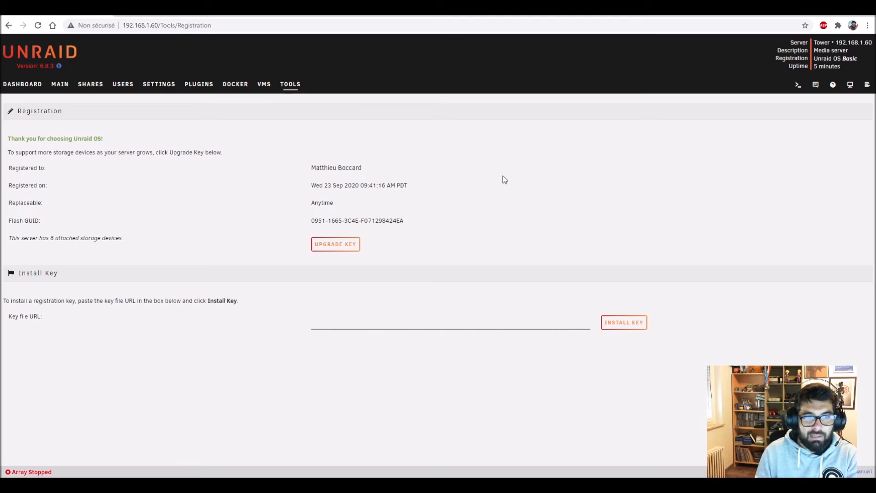
Start the array with the assigned parity, data and cache devices, accepting that the parity disk's content is overwritten.
left_click(60, 84)
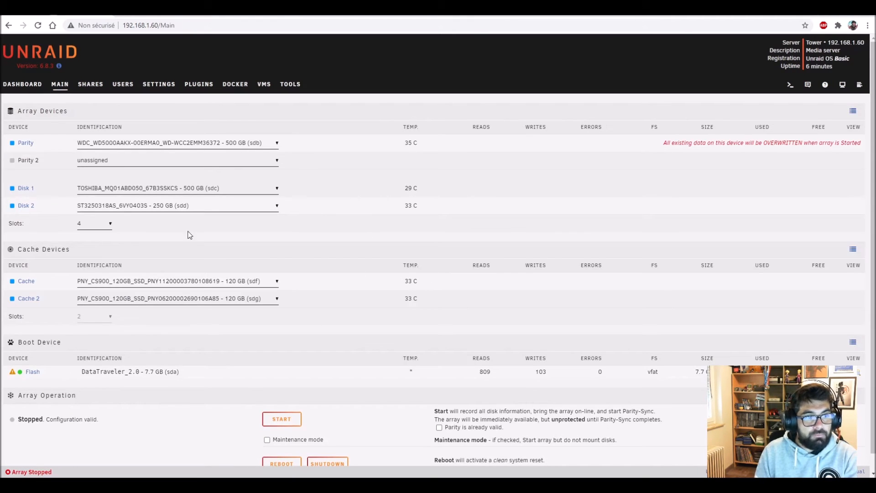
scroll(297, 315, "down", 1)
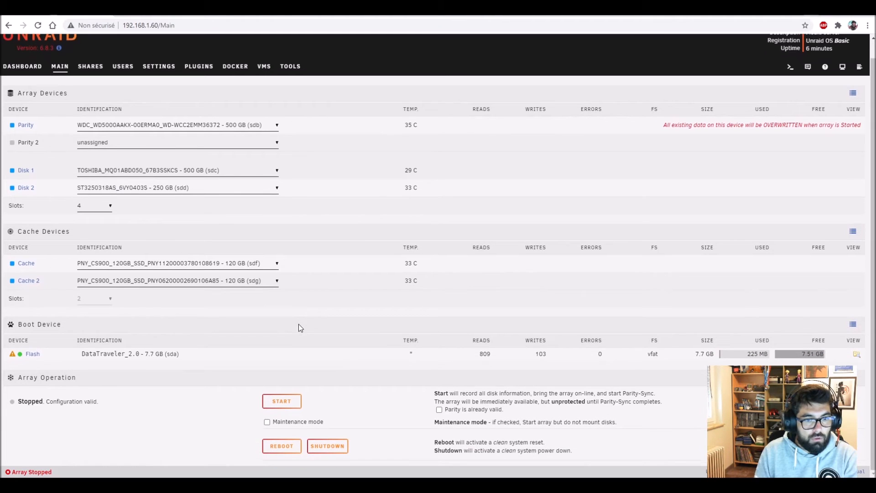
left_click(284, 402)
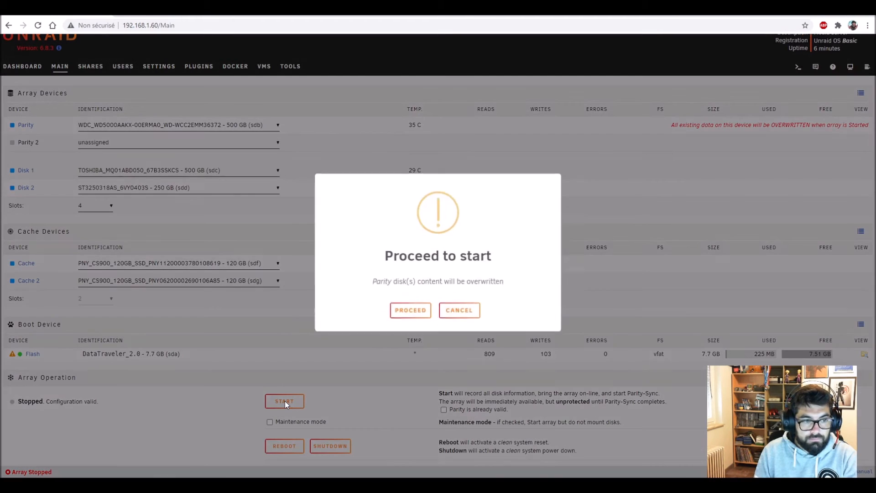
left_click(406, 310)
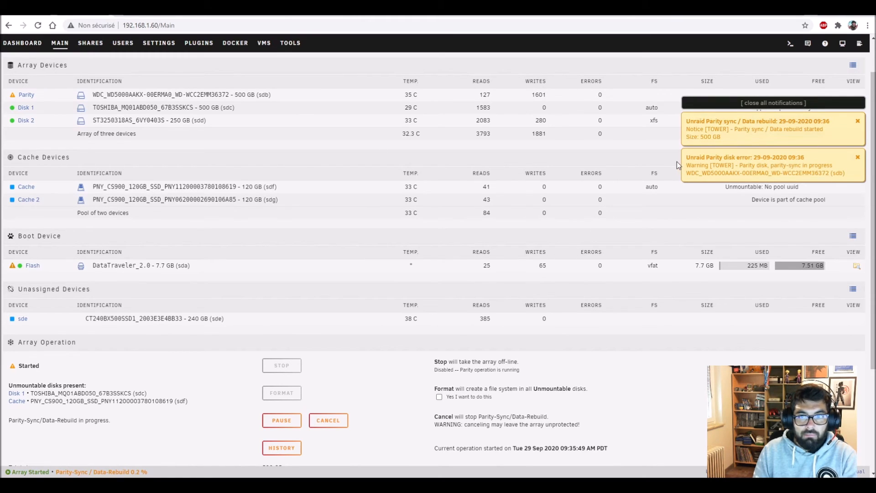
Dismiss all notifications and format the unmountable disks, Disk 1 and Cache, accepting the data loss warning.
left_click(772, 104)
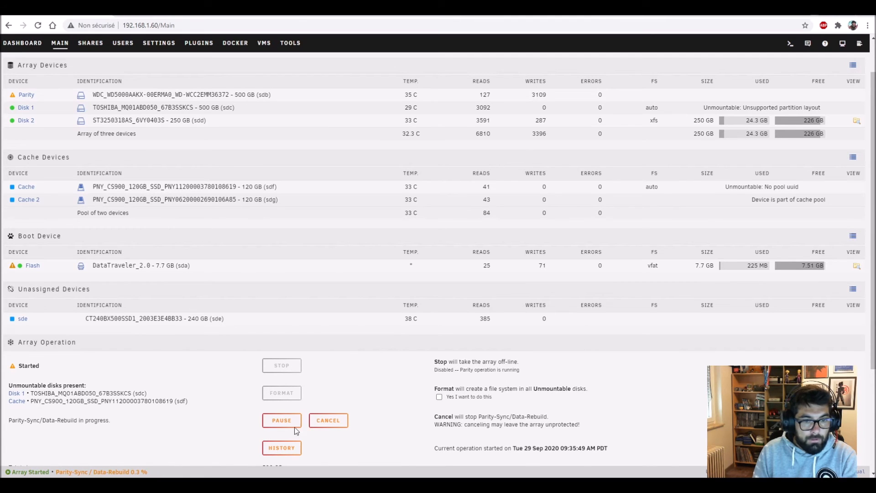
left_click(439, 397)
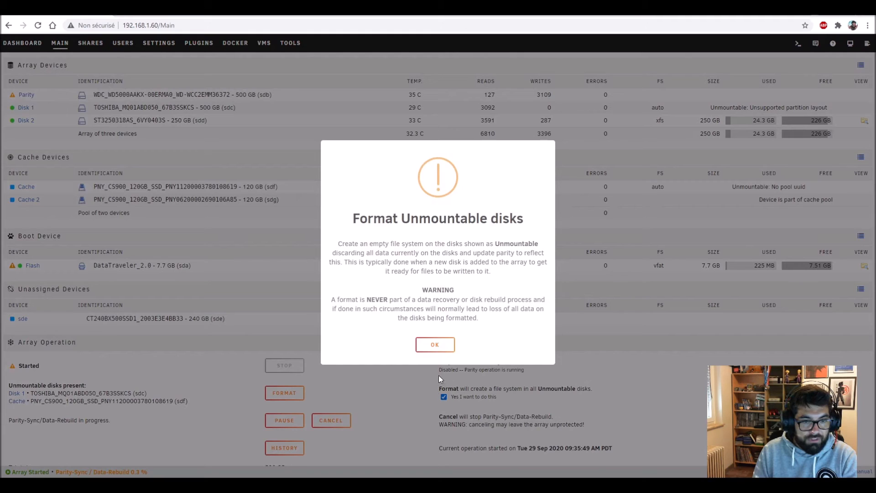
left_click(440, 349)
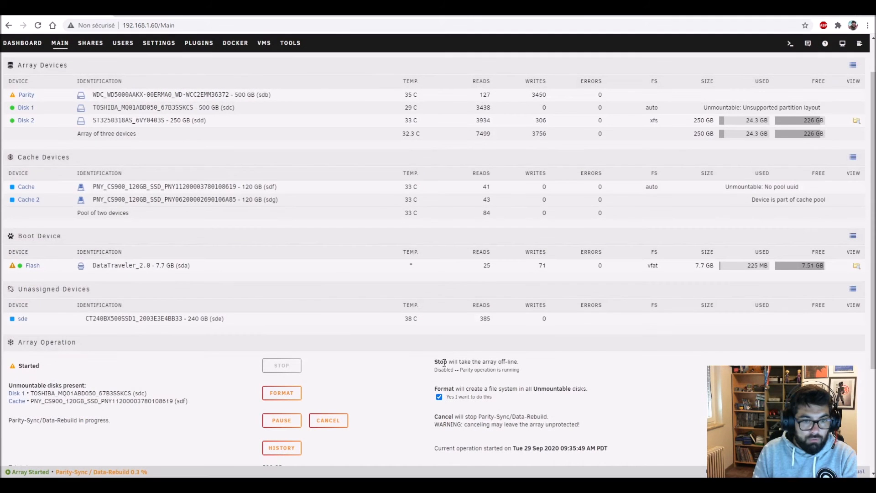
left_click(281, 394)
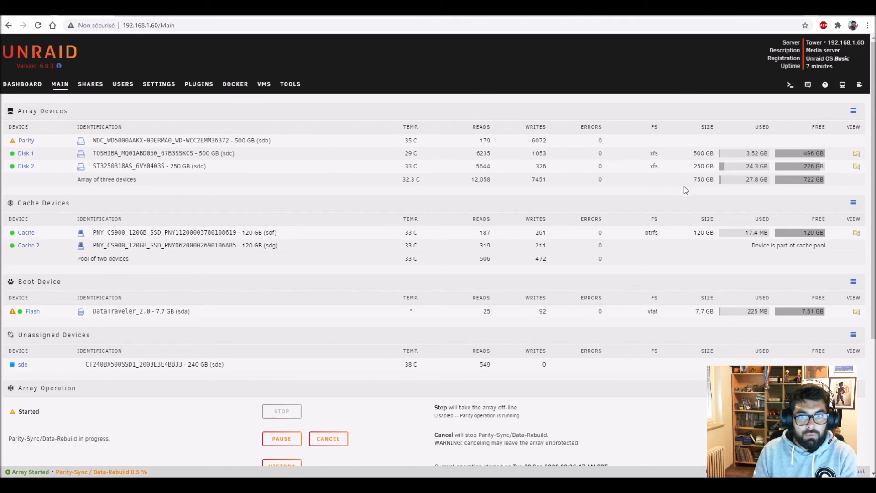
Examine the total size of the array, the size of the cache pool and the parity sync's estimated finish.
left_click_drag(694, 182, 715, 181)
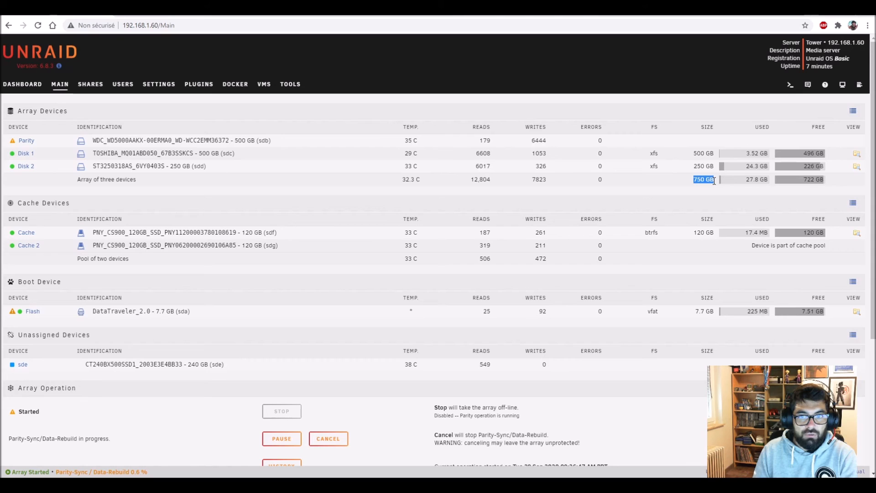
left_click(647, 167)
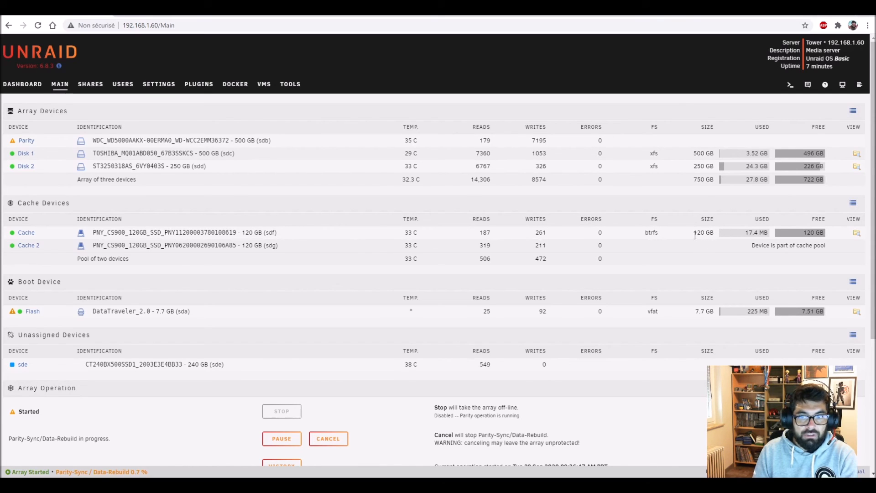
left_click_drag(694, 233, 716, 233)
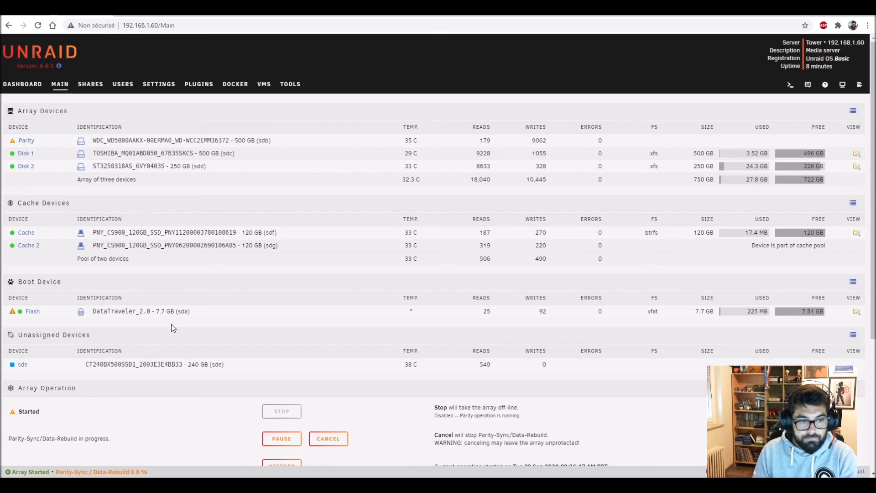
scroll(171, 324, "down", 1)
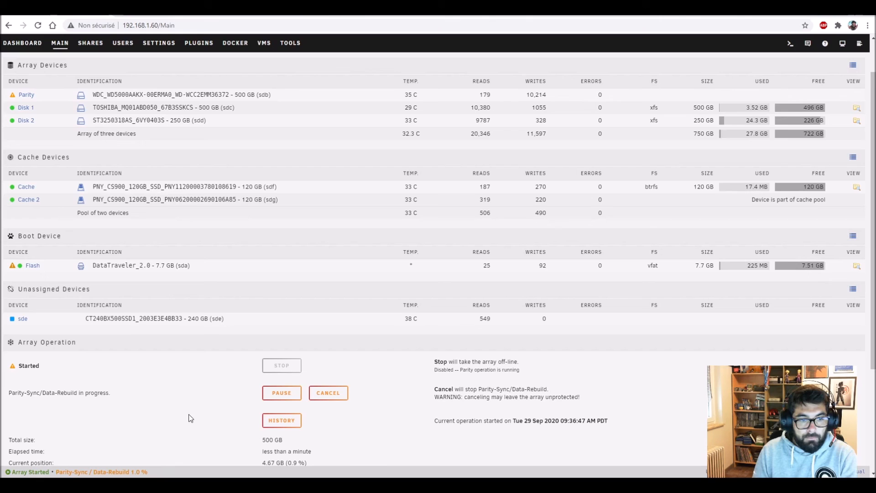
scroll(189, 415, "down", 2)
left_click_drag(261, 394, 319, 394)
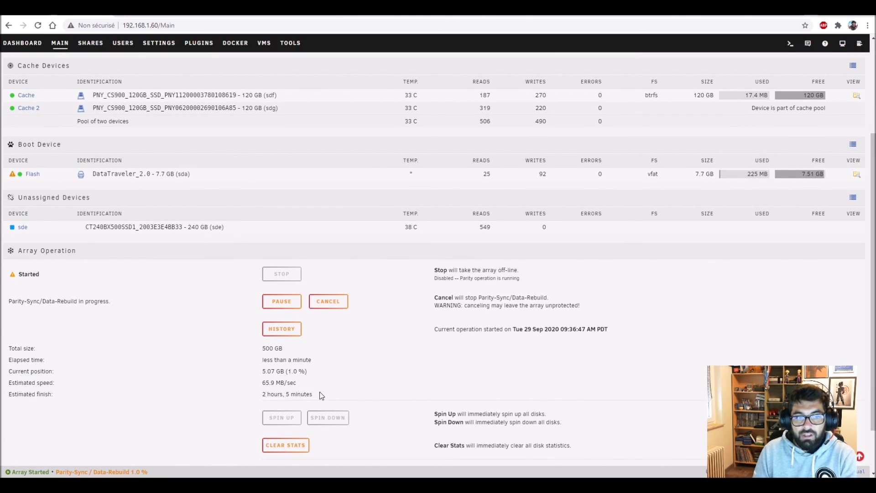